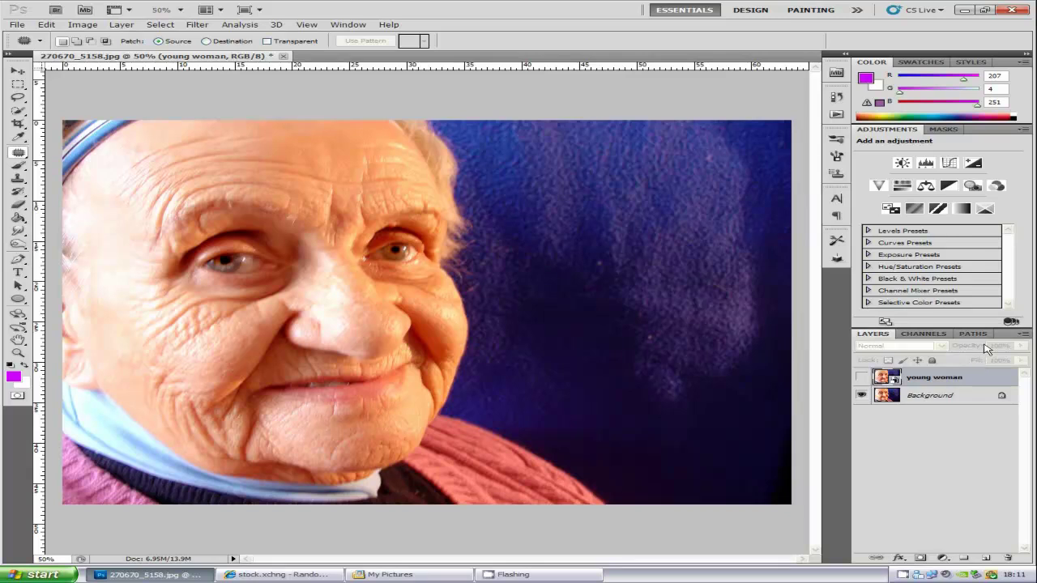
# Step: Toggle the 'young woman' layer on and off to compare with the original, leaving it visible
pyautogui.click(862, 378)
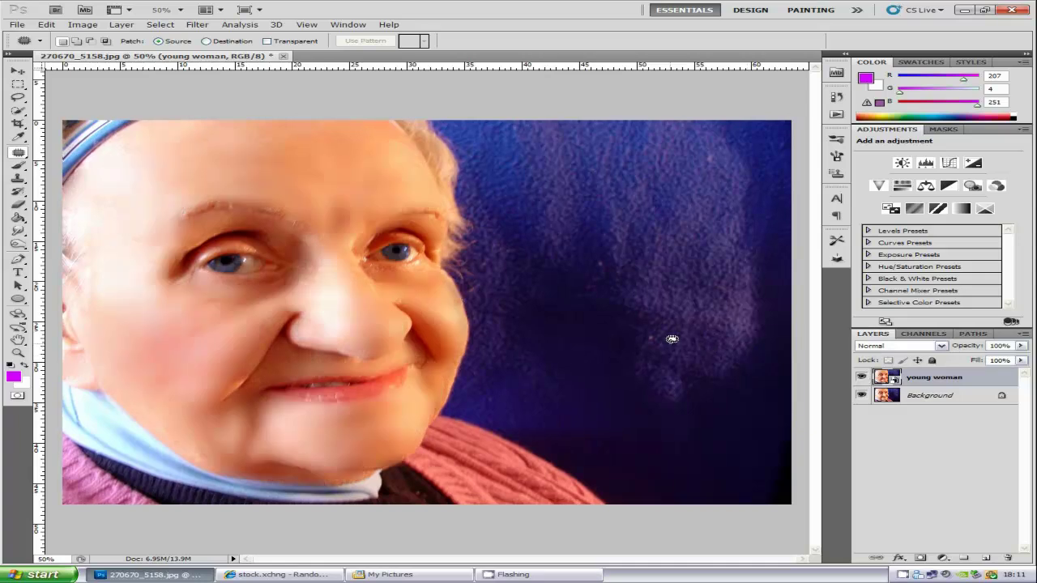
pyautogui.click(862, 378)
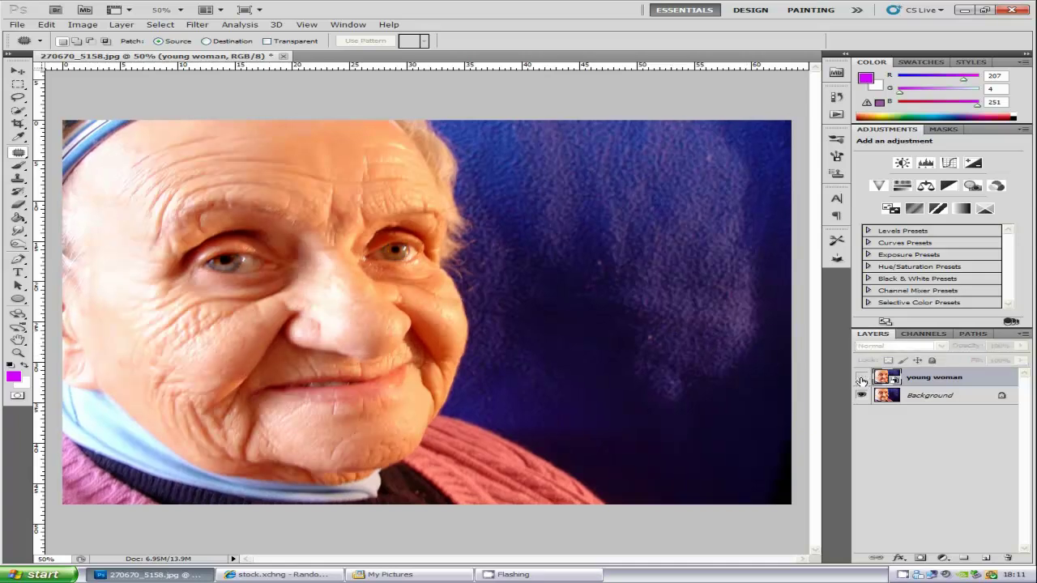
pyautogui.click(862, 378)
pyautogui.click(862, 377)
pyautogui.click(862, 377)
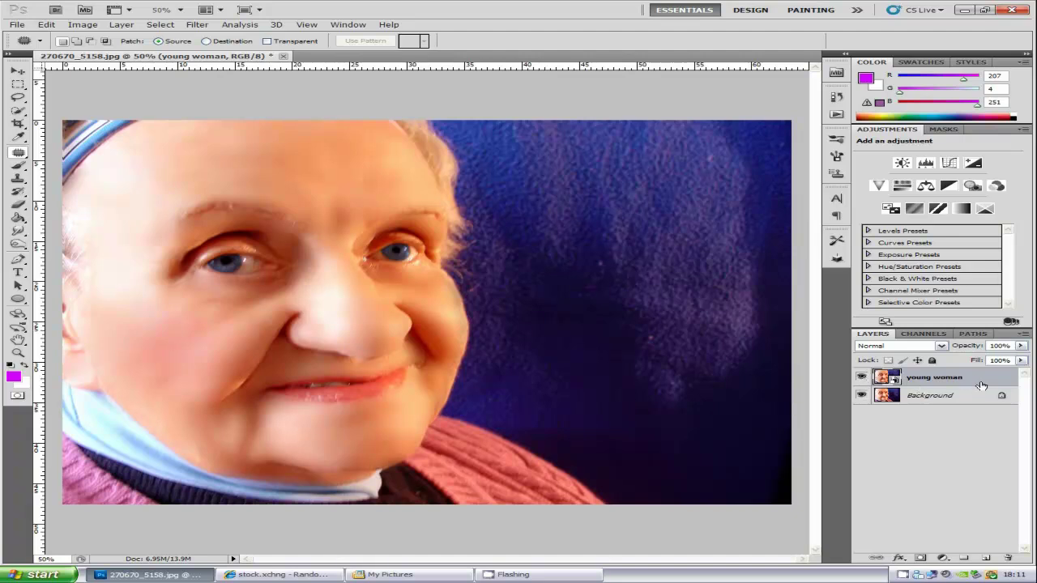
# Step: Delete the 'young woman' layer, then open and dismiss the File menu
pyautogui.press('Delete')
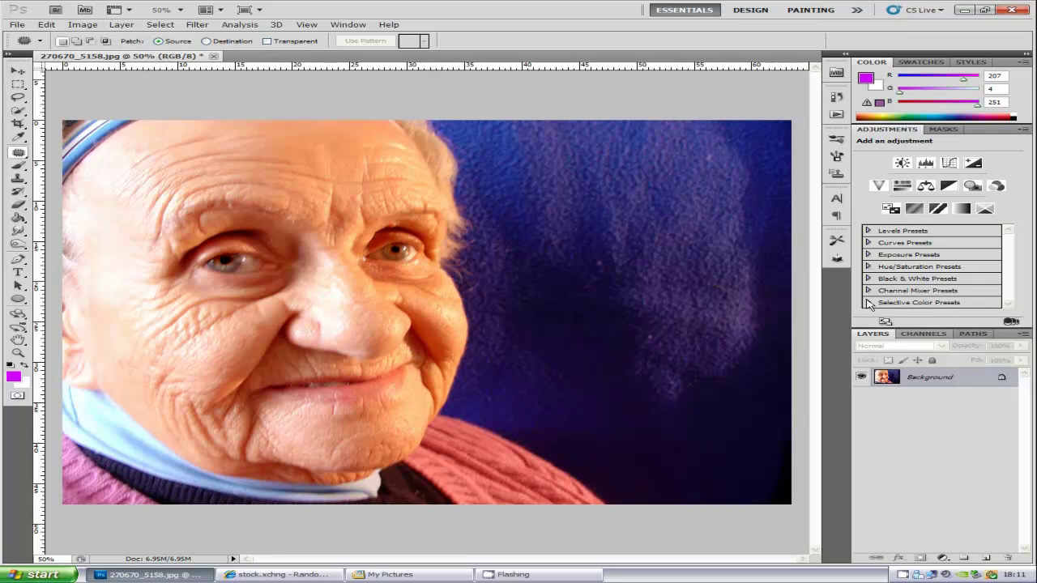
pyautogui.click(17, 24)
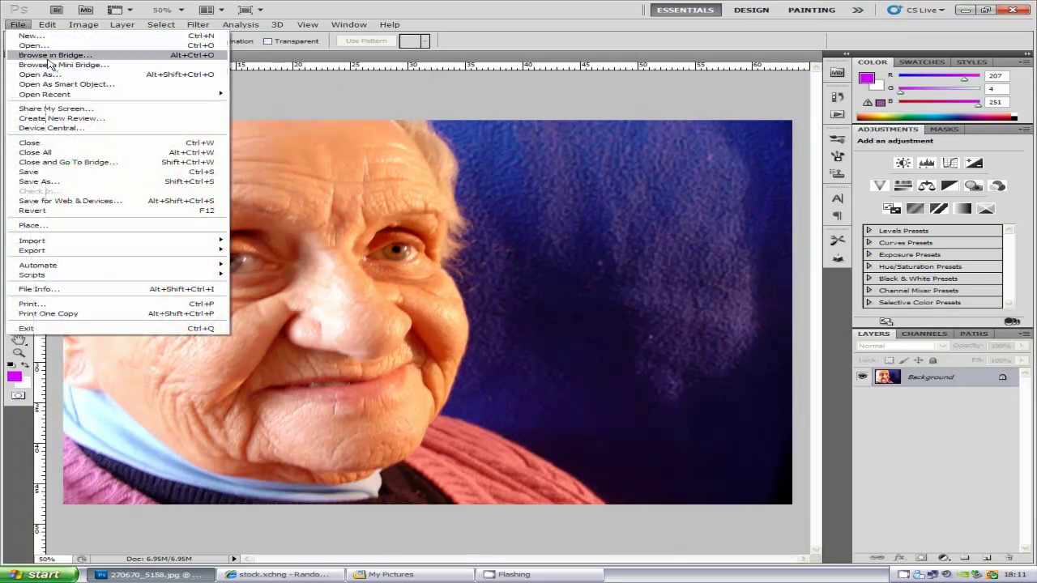
pyautogui.click(944, 445)
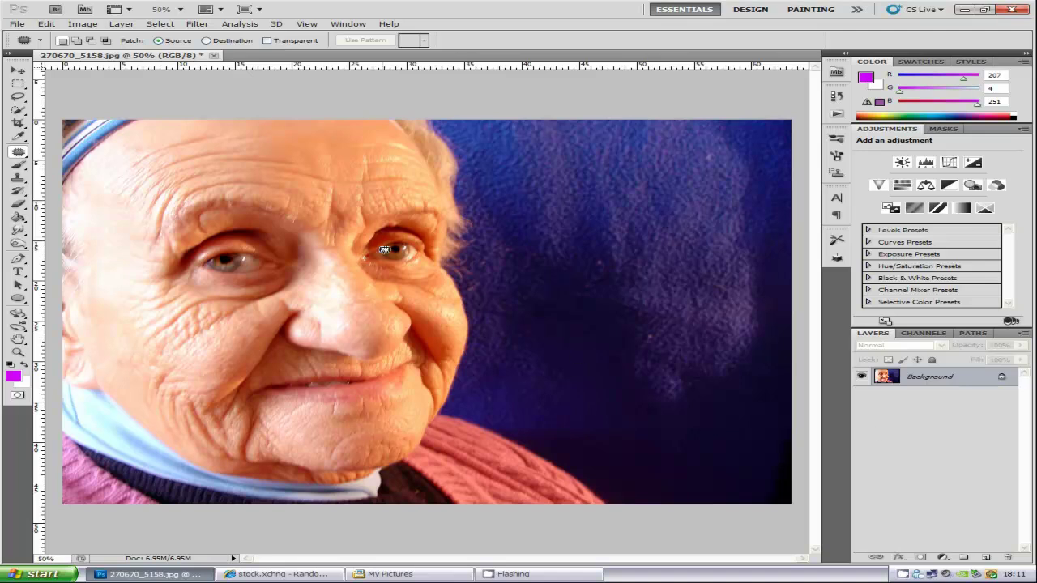
# Step: Convert Background to Layer 0, duplicate it, hide Layer 0 copy and select Layer 0
pyautogui.doubleClick(987, 384)
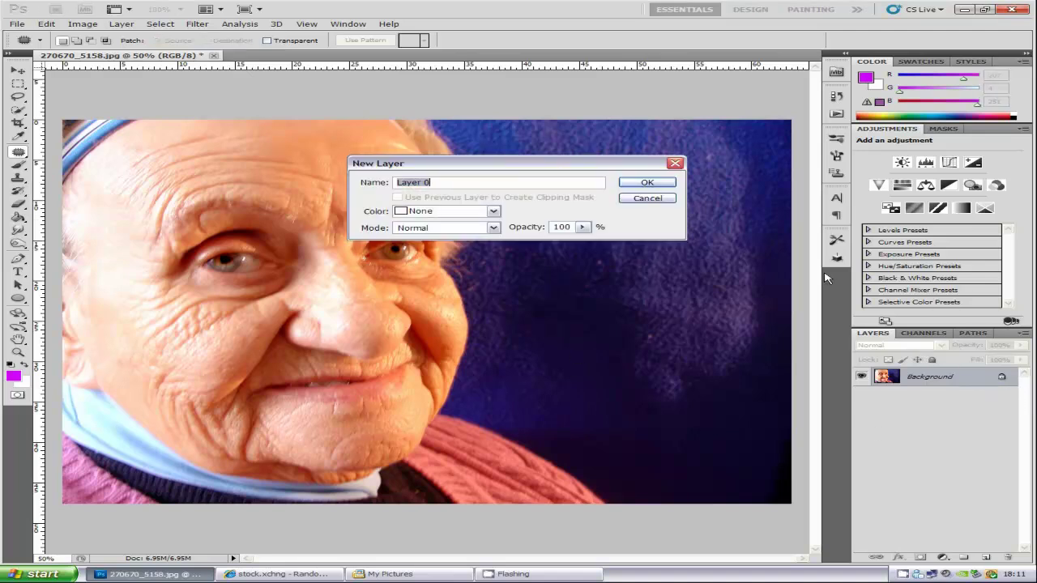
pyautogui.click(647, 184)
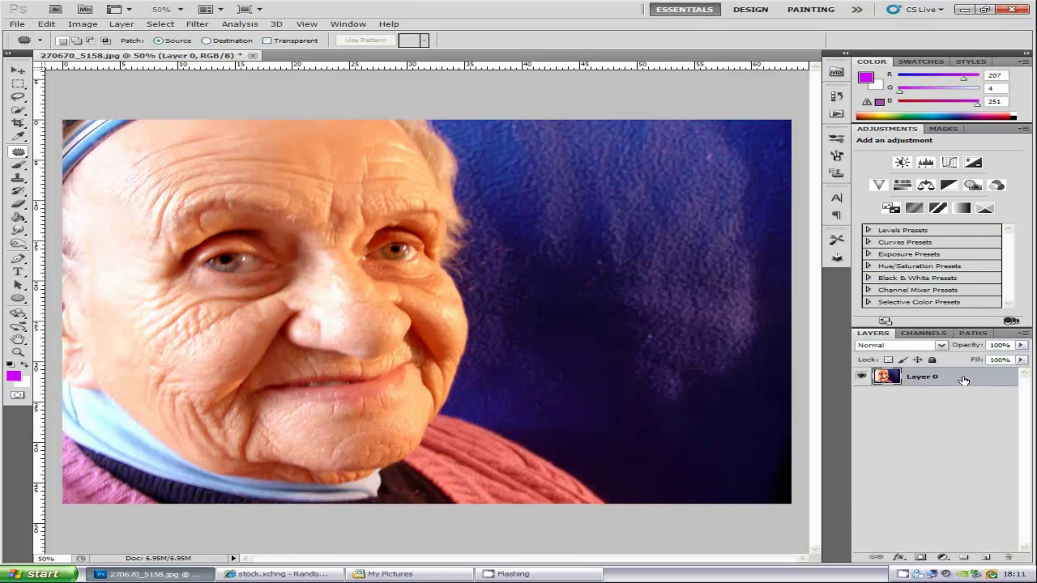
pyautogui.moveTo(964, 379); pyautogui.dragTo(988, 560)
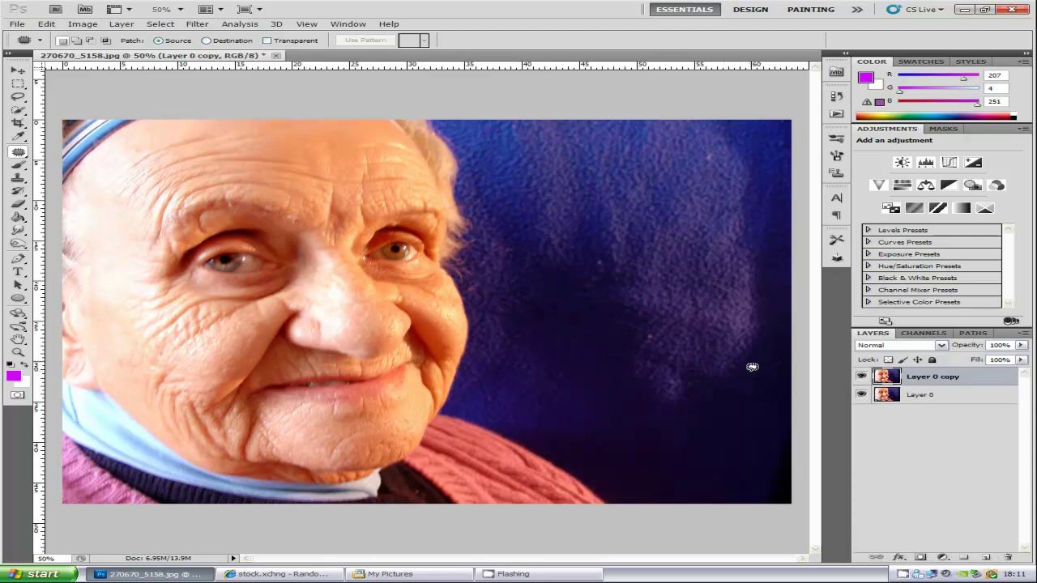
pyautogui.click(861, 376)
pyautogui.click(935, 397)
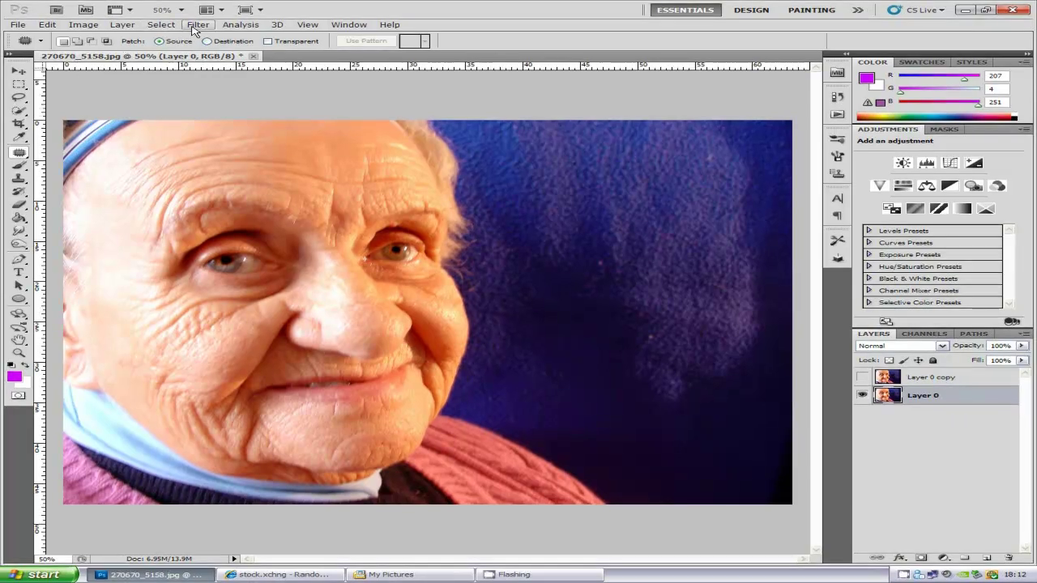
# Step: Apply a Gaussian Blur with a 21.4-pixel radius to Layer 0
pyautogui.click(196, 25)
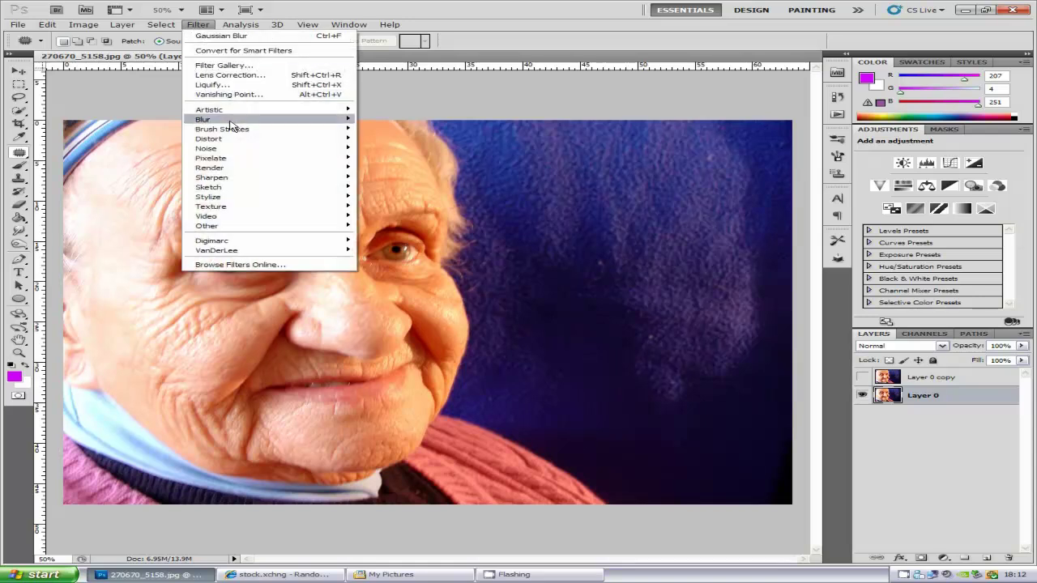
pyautogui.moveTo(235, 122)
pyautogui.click(407, 161)
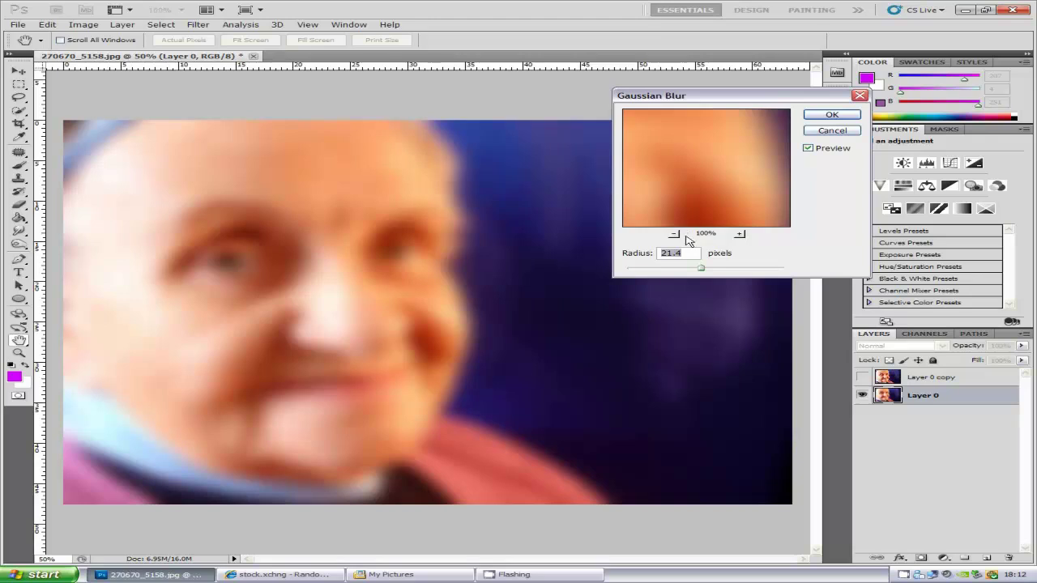
pyautogui.click(832, 116)
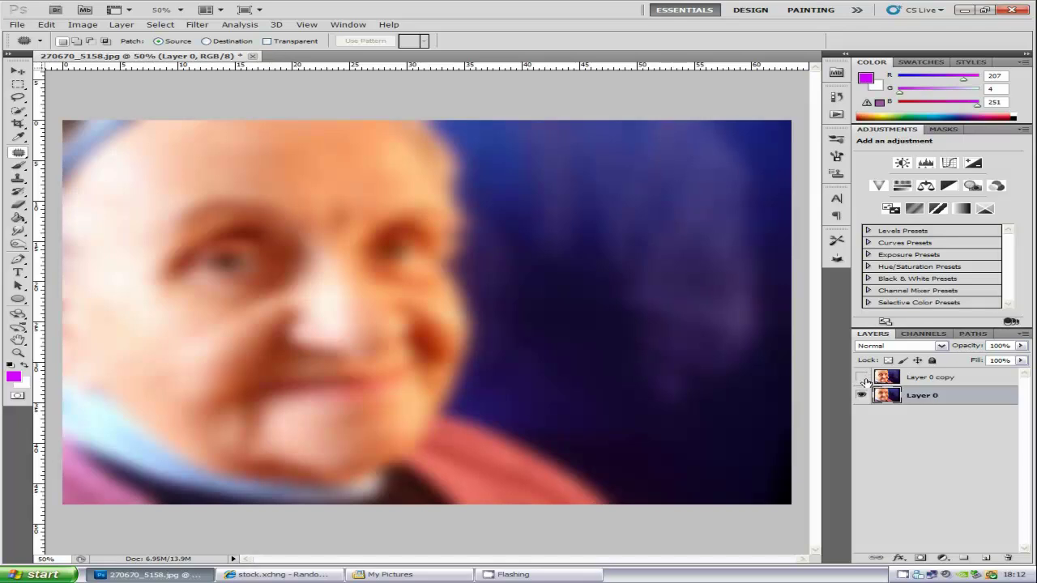
# Step: With a 125-pixel Eraser on Layer 0 copy, erase the forehead and left cheek to reveal the blur
pyautogui.click(862, 378)
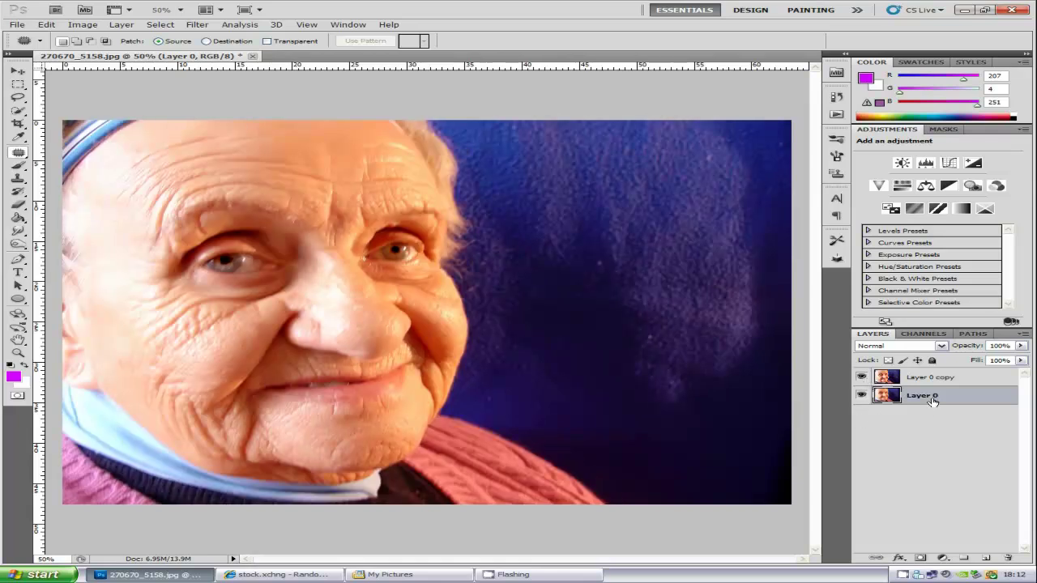
pyautogui.click(932, 378)
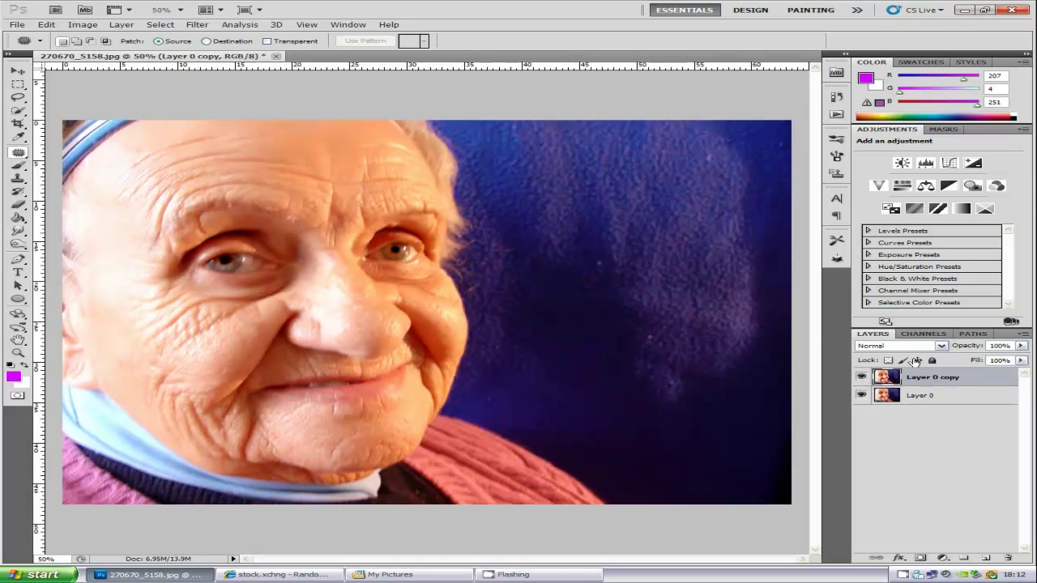
pyautogui.click(19, 204)
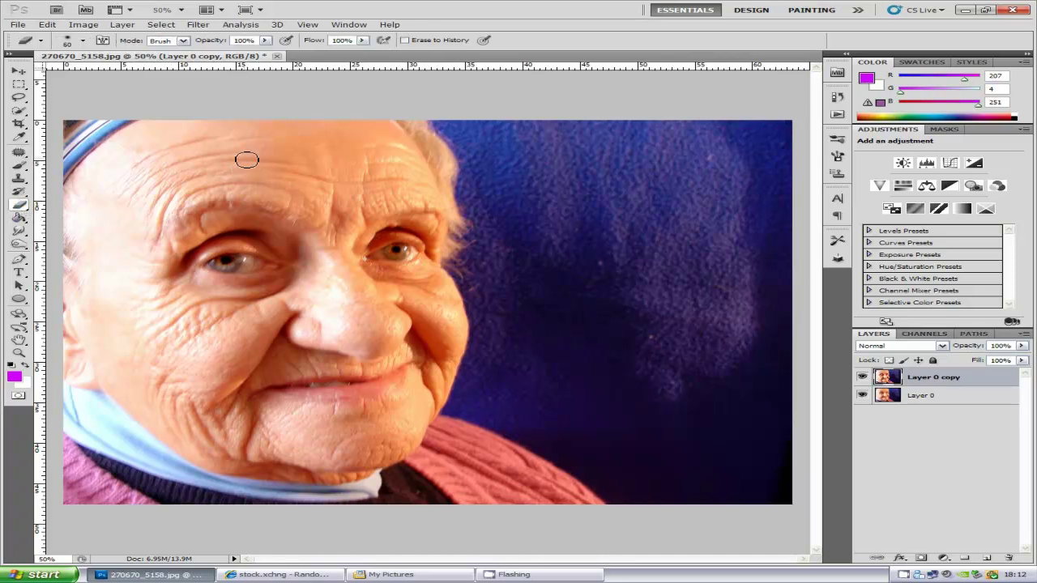
pyautogui.press(']')
pyautogui.press(']')
pyautogui.press(']')
pyautogui.press(']')
pyautogui.press(']')
pyautogui.press(']')
pyautogui.moveTo(279, 148)
pyautogui.mouseDown()
pyautogui.moveTo(166, 162)
pyautogui.moveTo(242, 139)
pyautogui.moveTo(165, 143)
pyautogui.moveTo(140, 156)
pyautogui.moveTo(133, 180)
pyautogui.moveTo(161, 163)
pyautogui.moveTo(115, 215)
pyautogui.moveTo(156, 179)
pyautogui.mouseUp()
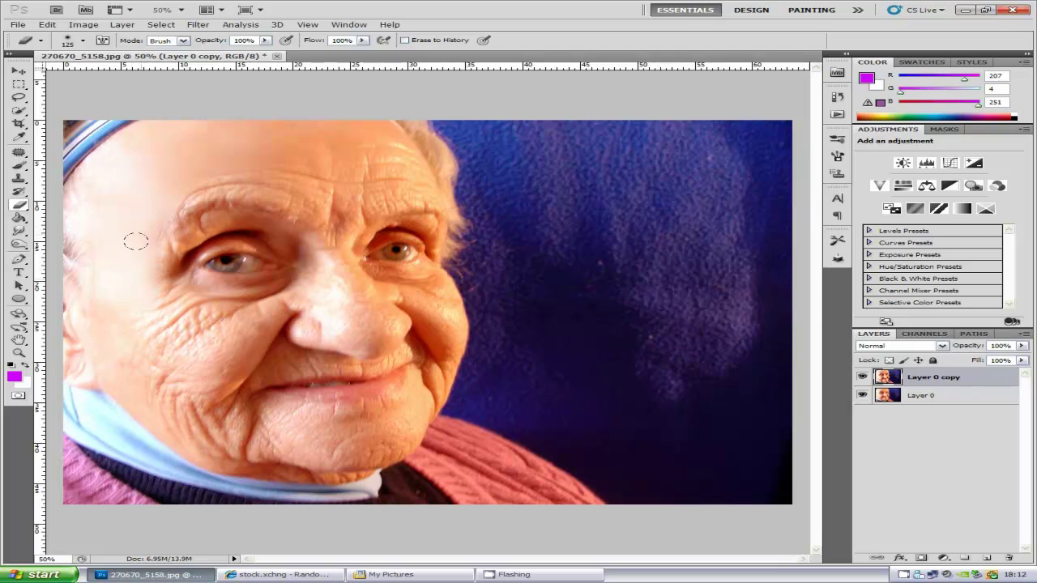
pyautogui.moveTo(116, 301)
pyautogui.mouseDown()
pyautogui.moveTo(147, 370)
pyautogui.moveTo(151, 306)
pyautogui.moveTo(170, 328)
pyautogui.moveTo(150, 278)
pyautogui.moveTo(225, 340)
pyautogui.moveTo(283, 312)
pyautogui.moveTo(199, 301)
pyautogui.moveTo(223, 294)
pyautogui.moveTo(179, 303)
pyautogui.moveTo(202, 310)
pyautogui.moveTo(169, 364)
pyautogui.moveTo(182, 343)
pyautogui.moveTo(198, 346)
pyautogui.moveTo(229, 317)
pyautogui.moveTo(182, 364)
pyautogui.moveTo(207, 328)
pyautogui.moveTo(172, 399)
pyautogui.moveTo(186, 428)
pyautogui.moveTo(185, 419)
pyautogui.moveTo(204, 431)
pyautogui.moveTo(213, 413)
pyautogui.moveTo(233, 427)
pyautogui.moveTo(330, 423)
pyautogui.moveTo(220, 440)
pyautogui.moveTo(316, 429)
pyautogui.moveTo(267, 435)
pyautogui.moveTo(361, 442)
pyautogui.moveTo(305, 451)
pyautogui.moveTo(361, 441)
pyautogui.moveTo(351, 451)
pyautogui.moveTo(343, 430)
pyautogui.moveTo(390, 407)
pyautogui.moveTo(257, 413)
pyautogui.mouseUp()
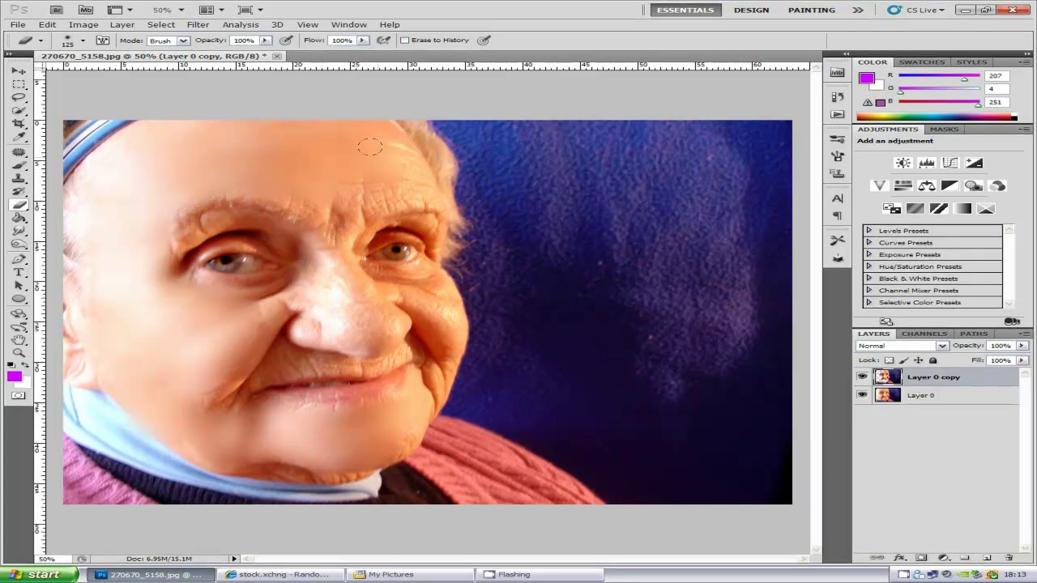
pyautogui.moveTo(388, 156)
pyautogui.mouseDown()
pyautogui.moveTo(409, 188)
pyautogui.moveTo(364, 194)
pyautogui.moveTo(356, 173)
pyautogui.moveTo(344, 188)
pyautogui.moveTo(315, 177)
pyautogui.moveTo(314, 201)
pyautogui.moveTo(271, 184)
pyautogui.moveTo(315, 195)
pyautogui.moveTo(413, 188)
pyautogui.mouseUp()
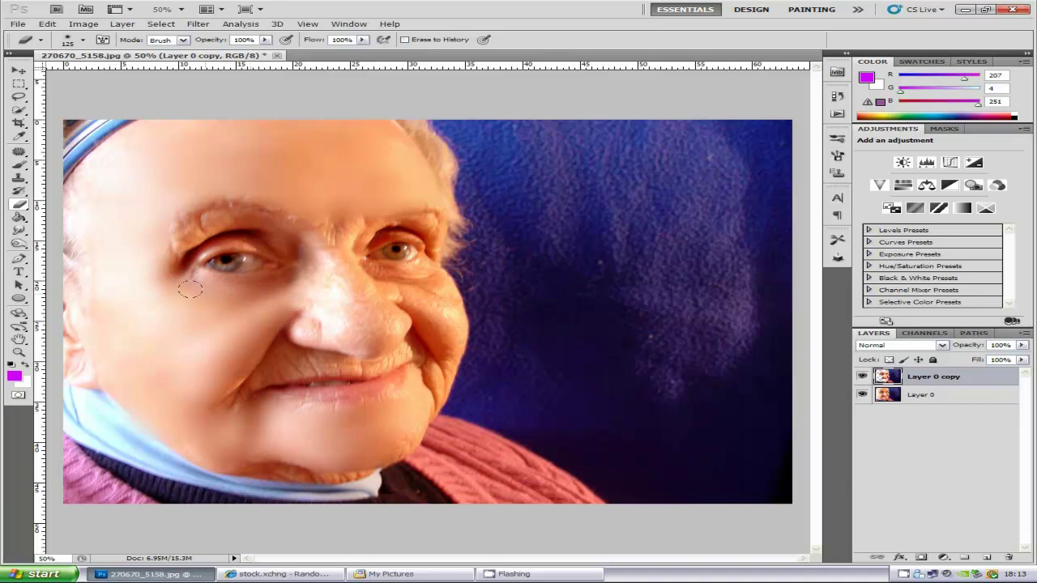
# Step: Zoom in and, with a smaller eraser, smooth the skin beside the nose and around both eyes
pyautogui.scroll(3, 207, 401)
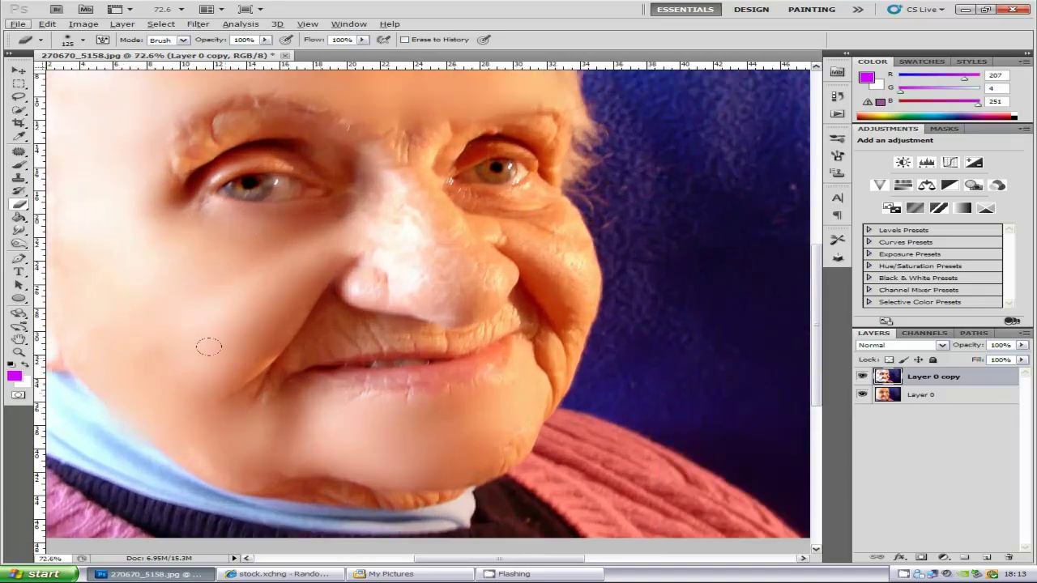
pyautogui.press('[')
pyautogui.press('[')
pyautogui.press('[')
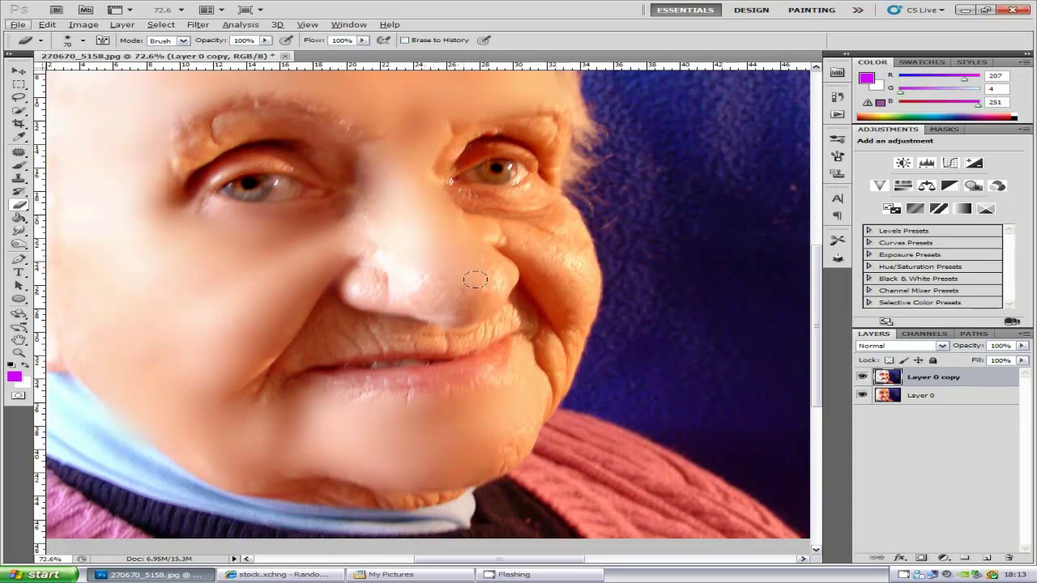
pyautogui.moveTo(410, 283)
pyautogui.mouseDown()
pyautogui.moveTo(407, 253)
pyautogui.moveTo(363, 285)
pyautogui.moveTo(399, 299)
pyautogui.moveTo(384, 268)
pyautogui.mouseUp()
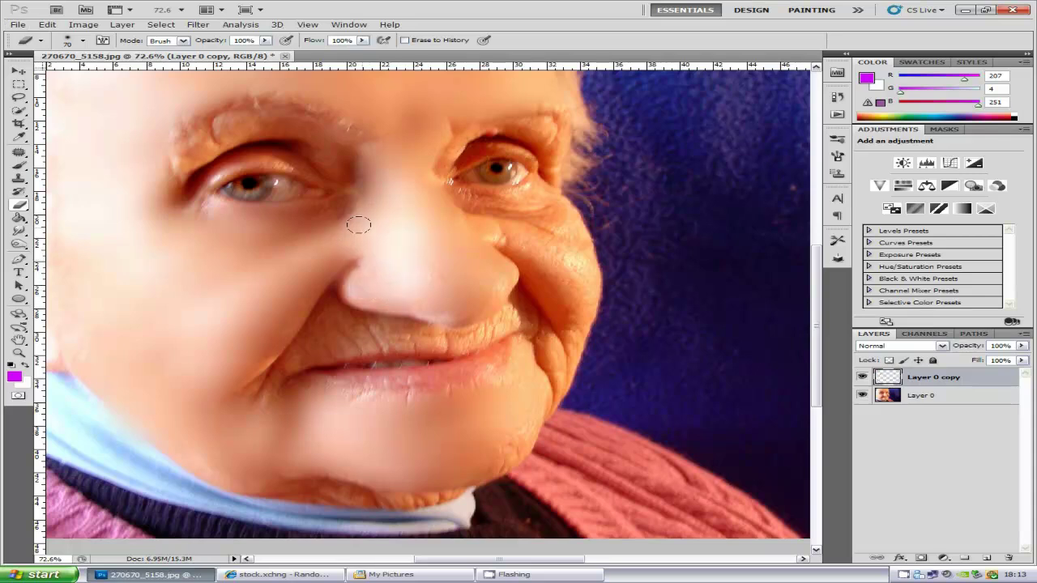
pyautogui.moveTo(455, 162); pyautogui.dragTo(440, 157)
pyautogui.moveTo(229, 140)
pyautogui.mouseDown()
pyautogui.moveTo(247, 123)
pyautogui.moveTo(199, 133)
pyautogui.moveTo(232, 121)
pyautogui.moveTo(185, 154)
pyautogui.moveTo(174, 166)
pyautogui.moveTo(212, 144)
pyautogui.moveTo(164, 189)
pyautogui.mouseUp()
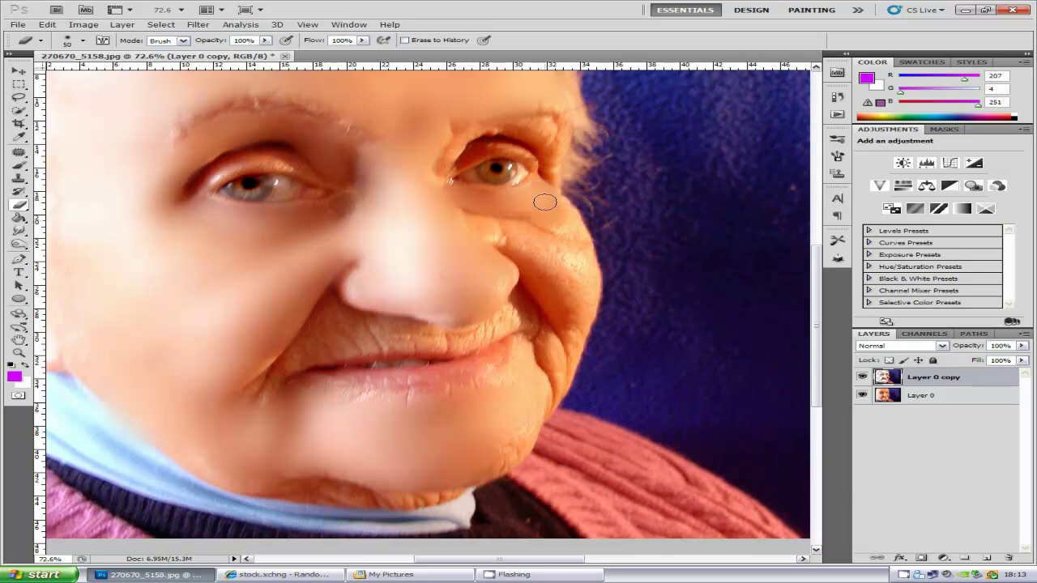
# Step: Smooth the cheek below the right eye and the wrinkles beside the mouth
pyautogui.moveTo(545, 202)
pyautogui.mouseDown()
pyautogui.moveTo(567, 238)
pyautogui.moveTo(562, 217)
pyautogui.moveTo(570, 257)
pyautogui.moveTo(562, 215)
pyautogui.moveTo(570, 231)
pyautogui.moveTo(581, 277)
pyautogui.moveTo(566, 275)
pyautogui.moveTo(520, 224)
pyautogui.moveTo(530, 238)
pyautogui.moveTo(484, 230)
pyautogui.moveTo(560, 284)
pyautogui.mouseUp()
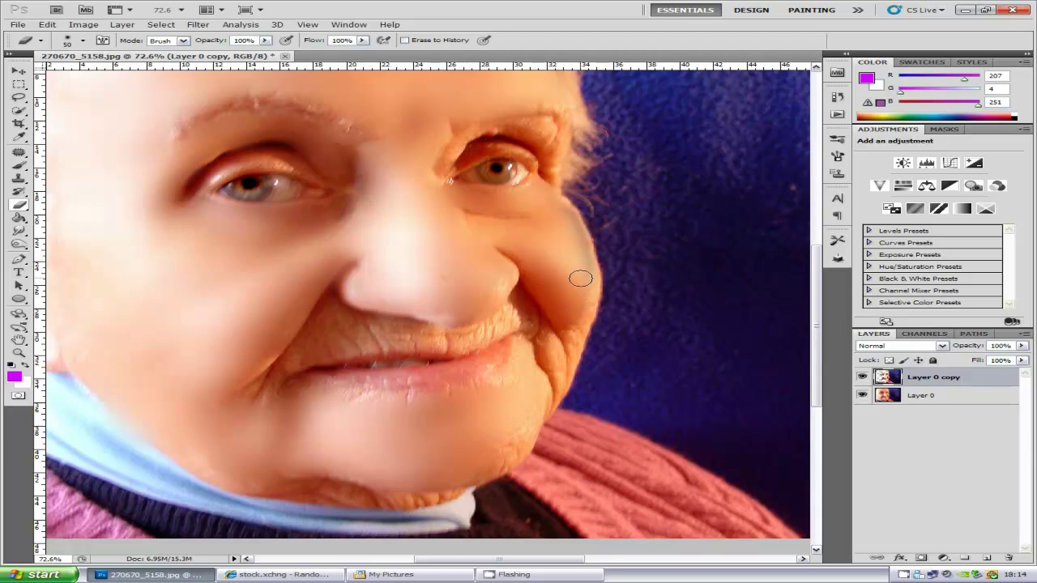
pyautogui.scroll(-2, 551, 292)
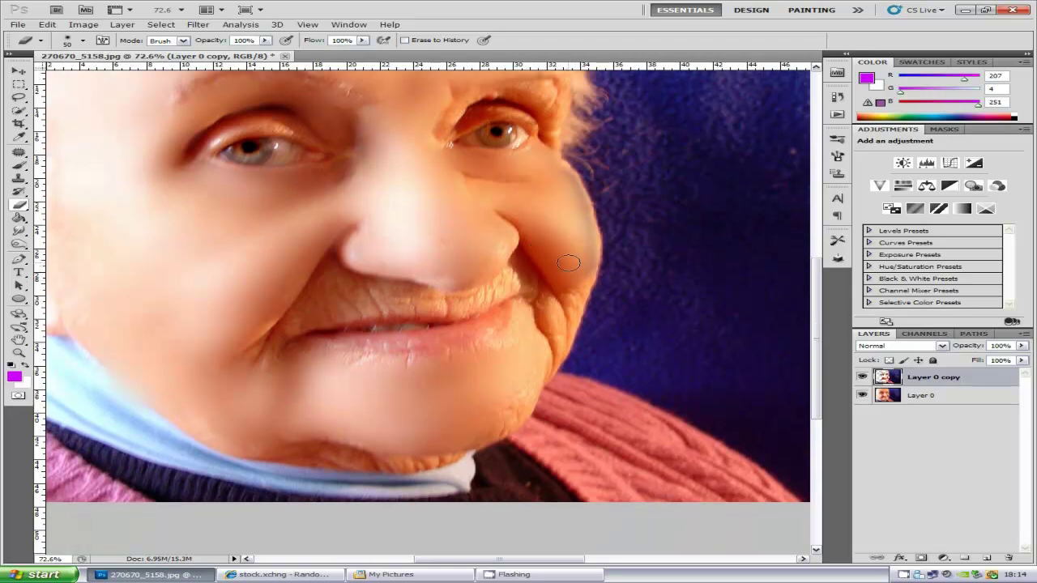
pyautogui.moveTo(568, 263)
pyautogui.mouseDown()
pyautogui.moveTo(560, 310)
pyautogui.moveTo(548, 301)
pyautogui.moveTo(551, 329)
pyautogui.moveTo(575, 278)
pyautogui.moveTo(570, 304)
pyautogui.moveTo(535, 372)
pyautogui.moveTo(530, 316)
pyautogui.moveTo(542, 313)
pyautogui.moveTo(526, 273)
pyautogui.moveTo(509, 290)
pyautogui.moveTo(519, 268)
pyautogui.moveTo(497, 296)
pyautogui.moveTo(449, 302)
pyautogui.moveTo(462, 299)
pyautogui.moveTo(399, 298)
pyautogui.moveTo(408, 290)
pyautogui.moveTo(338, 276)
pyautogui.moveTo(317, 308)
pyautogui.moveTo(448, 309)
pyautogui.moveTo(309, 321)
pyautogui.moveTo(320, 308)
pyautogui.moveTo(265, 356)
pyautogui.moveTo(290, 349)
pyautogui.mouseUp()
# Step: Erase the pale patch at the mouth corner and the skin fold above the right eye's outer corner
pyautogui.scroll(2, 420, 367)
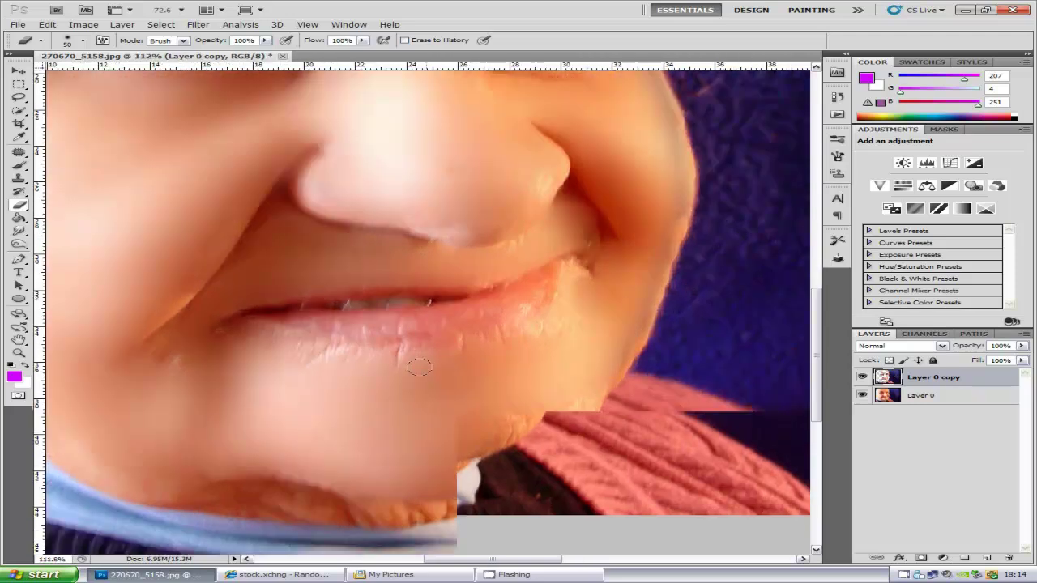
pyautogui.scroll(1, 420, 368)
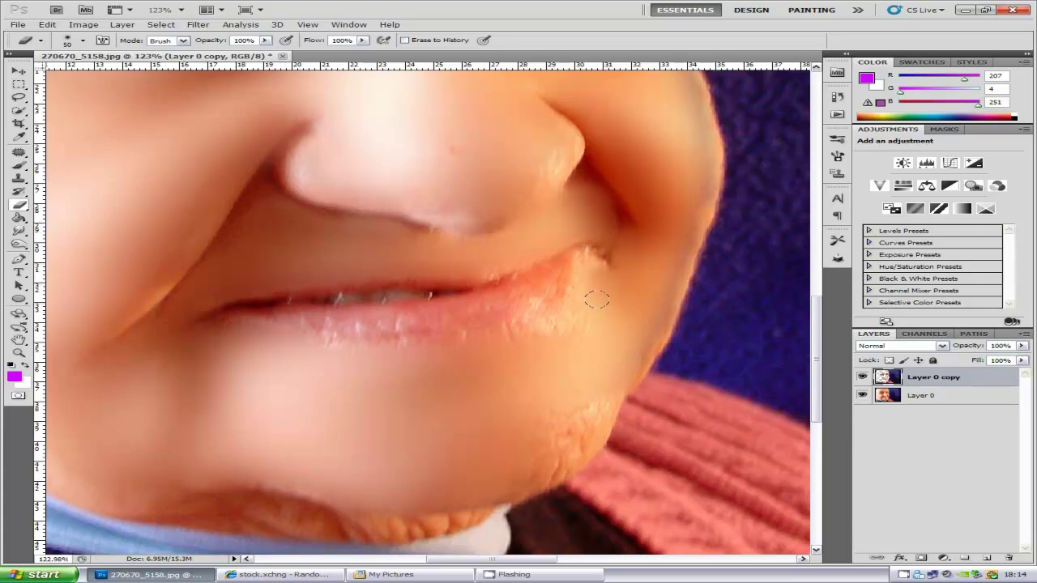
pyautogui.moveTo(598, 300); pyautogui.dragTo(588, 281)
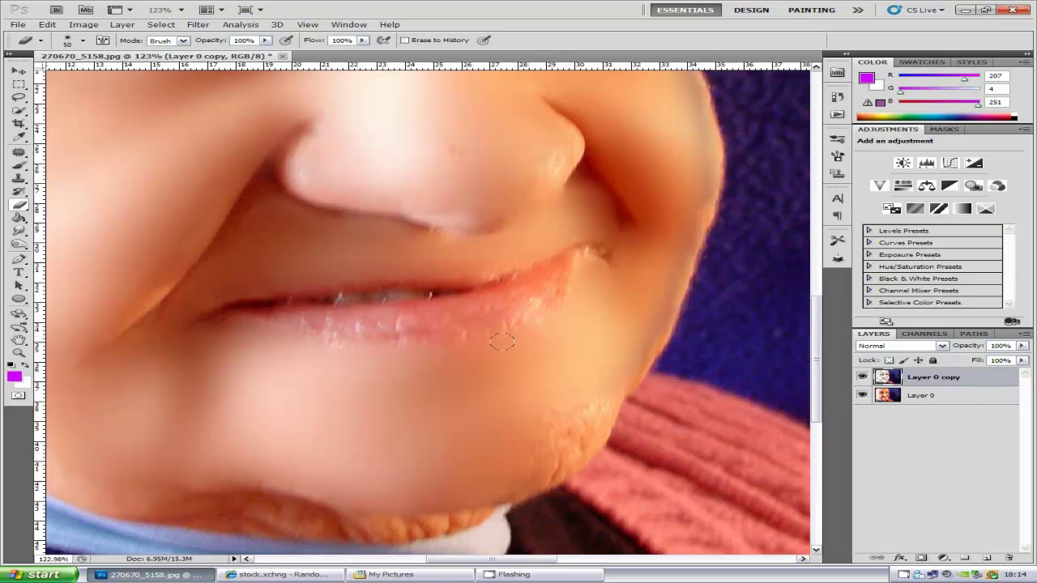
pyautogui.scroll(2, 512, 258)
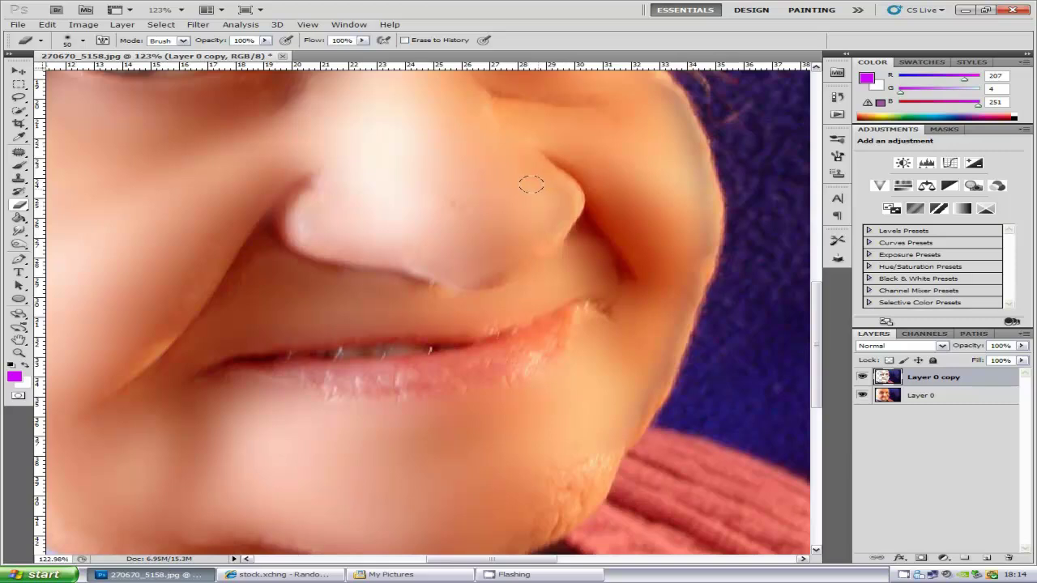
pyautogui.scroll(6, 572, 256)
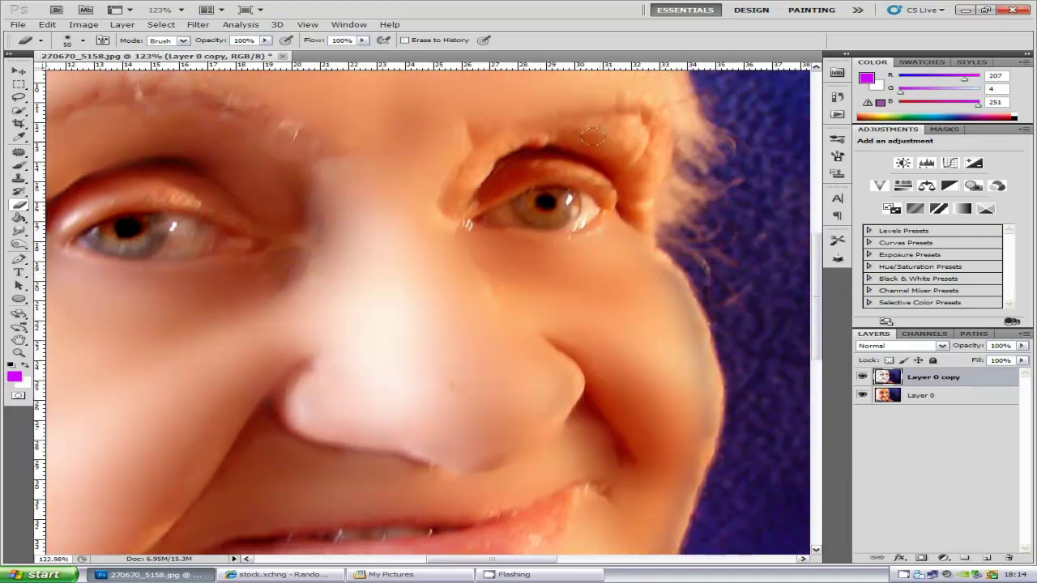
pyautogui.moveTo(622, 156)
pyautogui.mouseDown()
pyautogui.moveTo(585, 145)
pyautogui.moveTo(636, 141)
pyautogui.moveTo(629, 131)
pyautogui.moveTo(649, 164)
pyautogui.moveTo(643, 175)
pyautogui.moveTo(639, 156)
pyautogui.moveTo(634, 225)
pyautogui.moveTo(611, 134)
pyautogui.moveTo(529, 157)
pyautogui.moveTo(594, 127)
pyautogui.moveTo(488, 153)
pyautogui.moveTo(456, 179)
pyautogui.mouseUp()
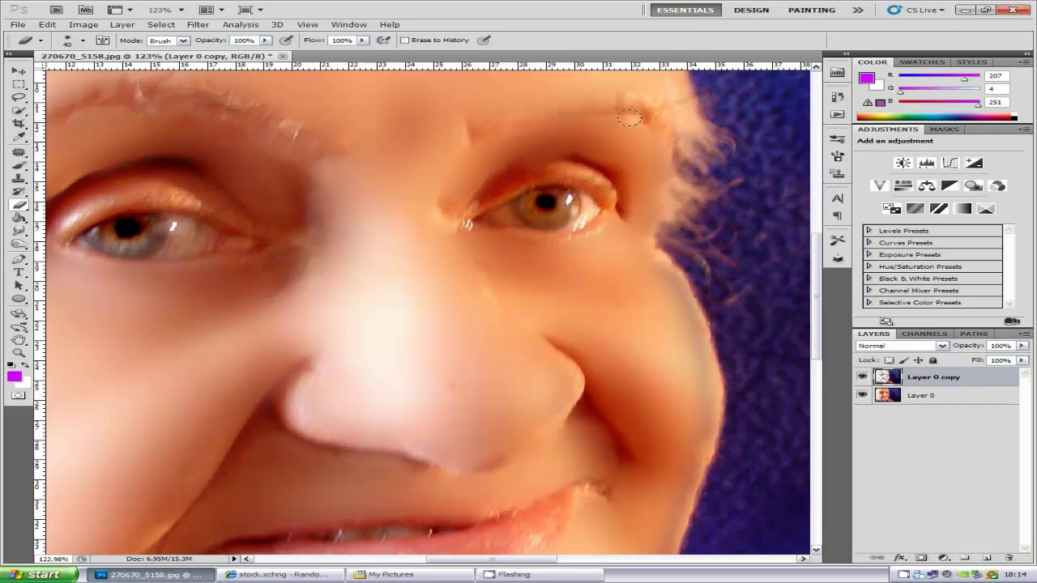
pyautogui.scroll(2, 624, 127)
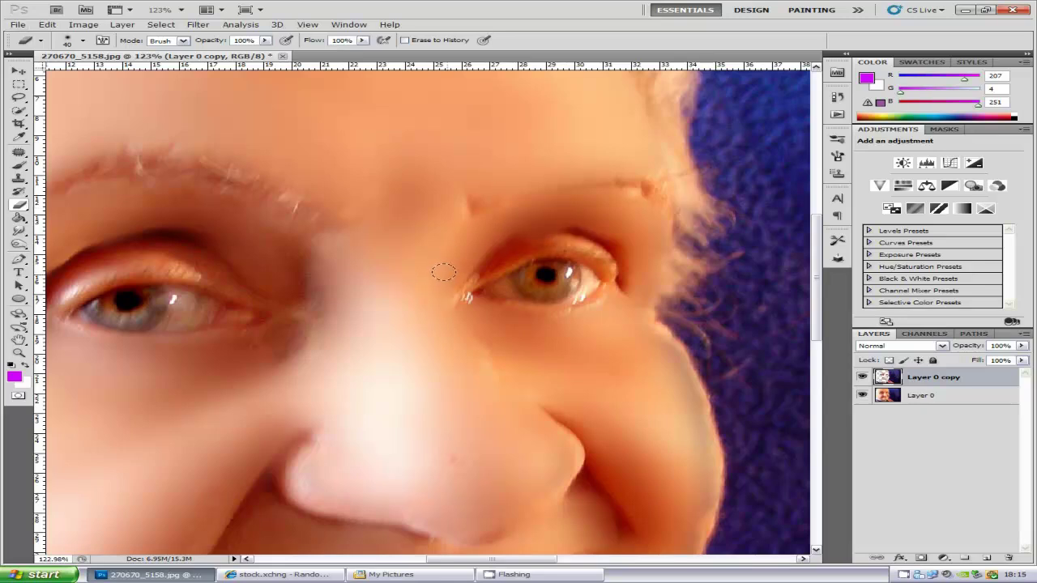
pyautogui.scroll(-5, 405, 251)
# Step: Choose the Patch Tool and merge Layer 0 copy with Layer 0
pyautogui.scroll(1, 411, 248)
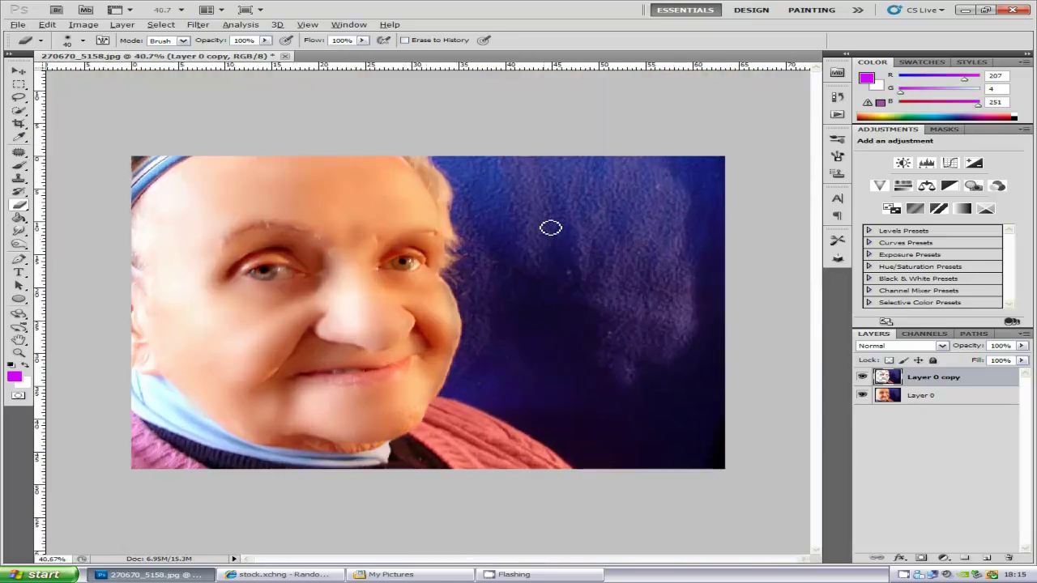
pyautogui.click(24, 154)
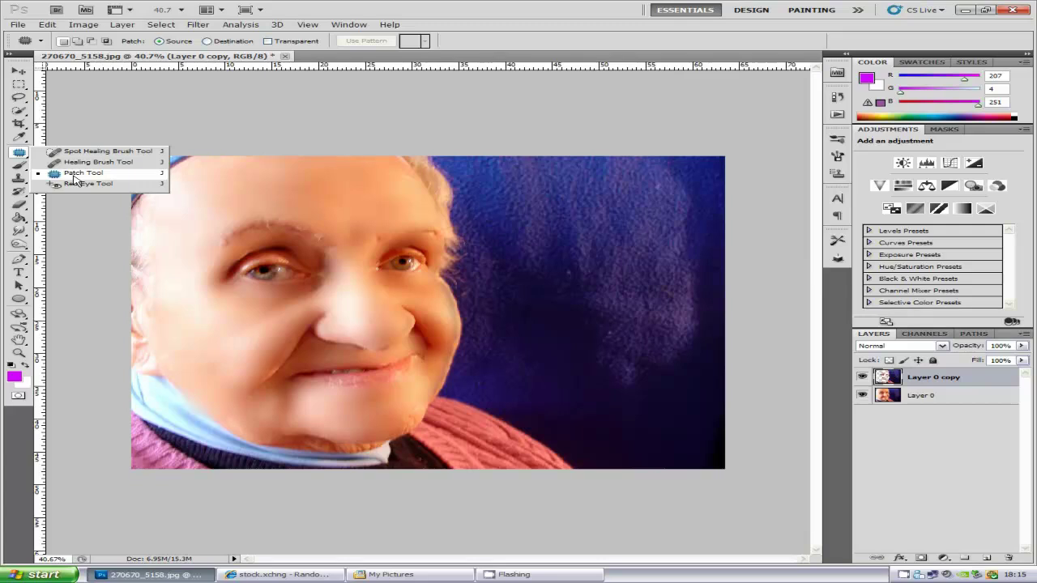
pyautogui.click(74, 178)
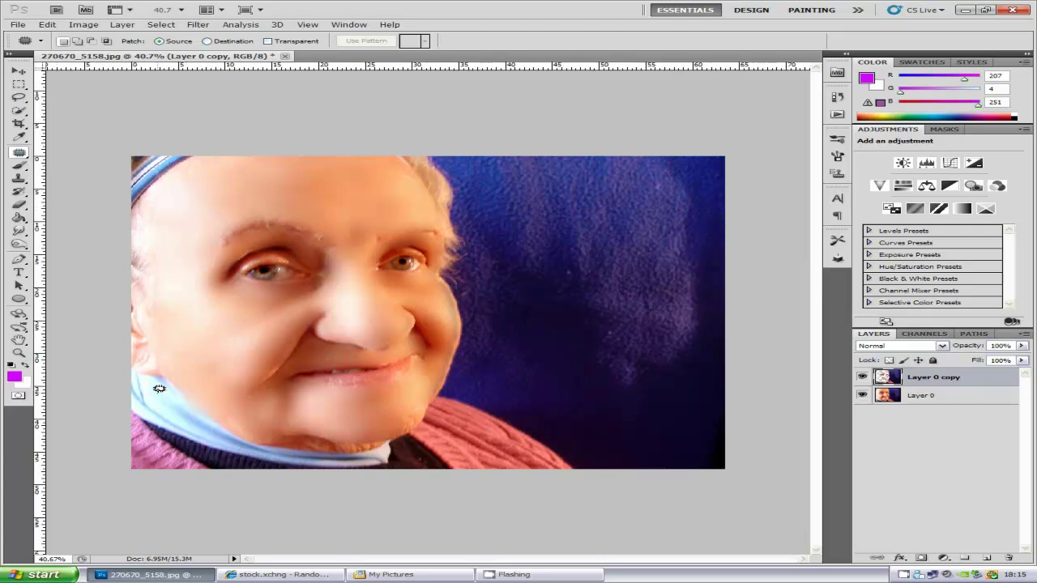
pyautogui.scroll(3, 146, 421)
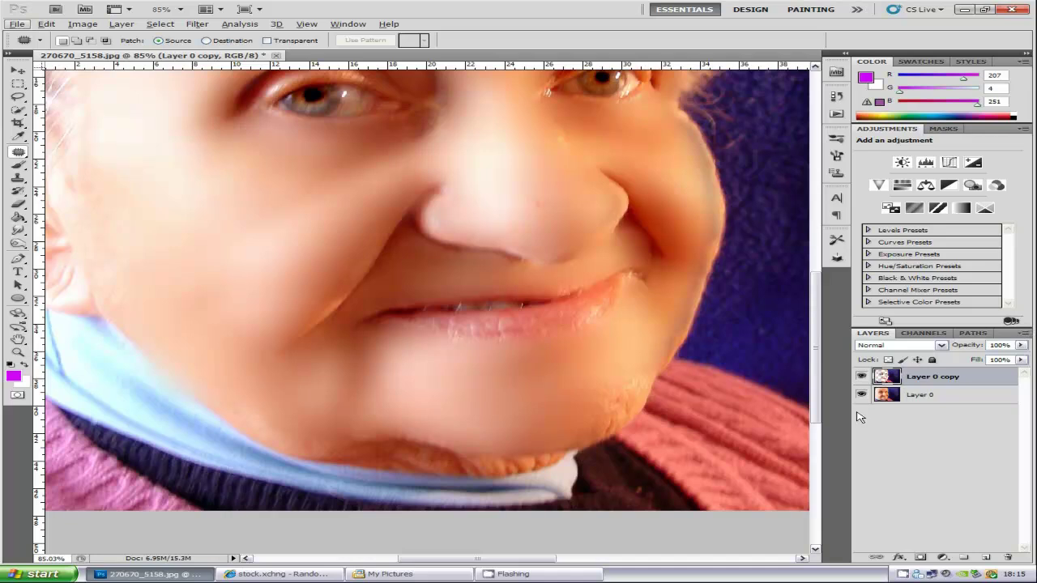
pyautogui.keyDown('shift'); pyautogui.click(948, 396); pyautogui.keyUp('shift')
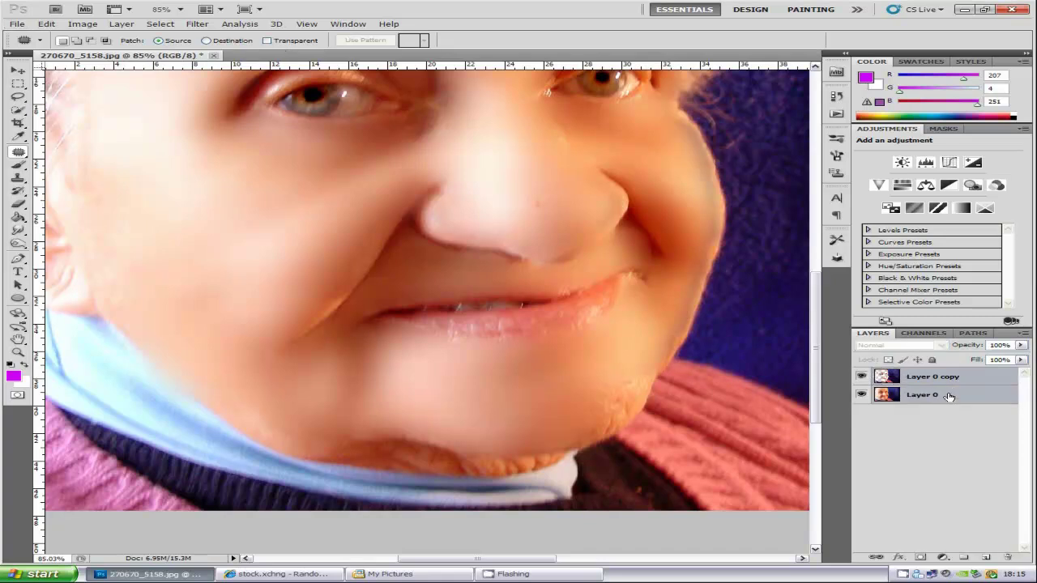
pyautogui.rightClick(948, 395)
pyautogui.click(898, 370)
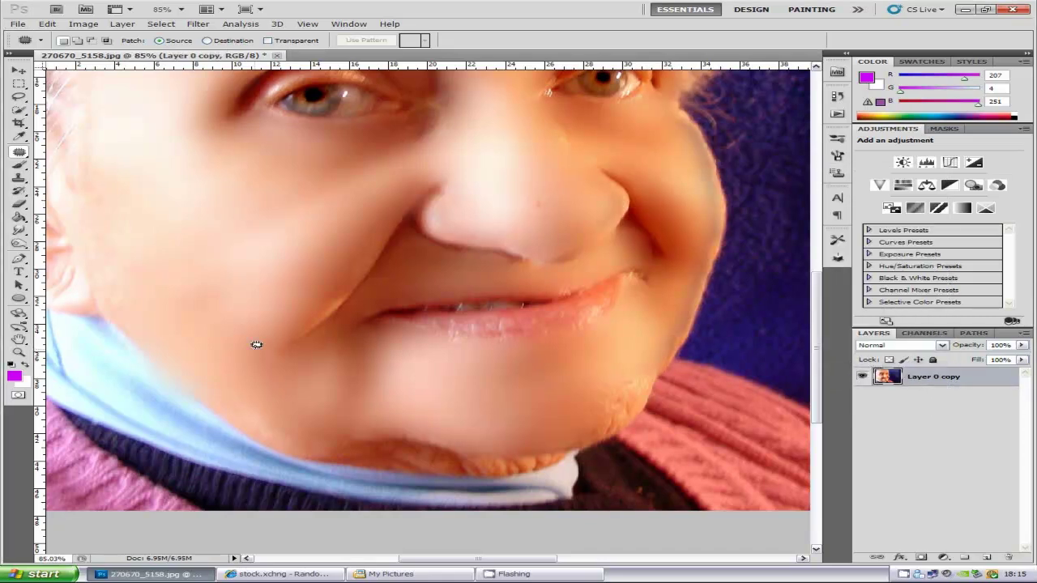
# Step: Patch the nose-to-mouth fold with smooth cheek skin in two passes, deselecting each time
pyautogui.moveTo(268, 359)
pyautogui.mouseDown()
pyautogui.moveTo(309, 349)
pyautogui.moveTo(356, 306)
pyautogui.moveTo(446, 178)
pyautogui.moveTo(380, 193)
pyautogui.moveTo(348, 261)
pyautogui.moveTo(309, 292)
pyautogui.moveTo(269, 361)
pyautogui.mouseUp()
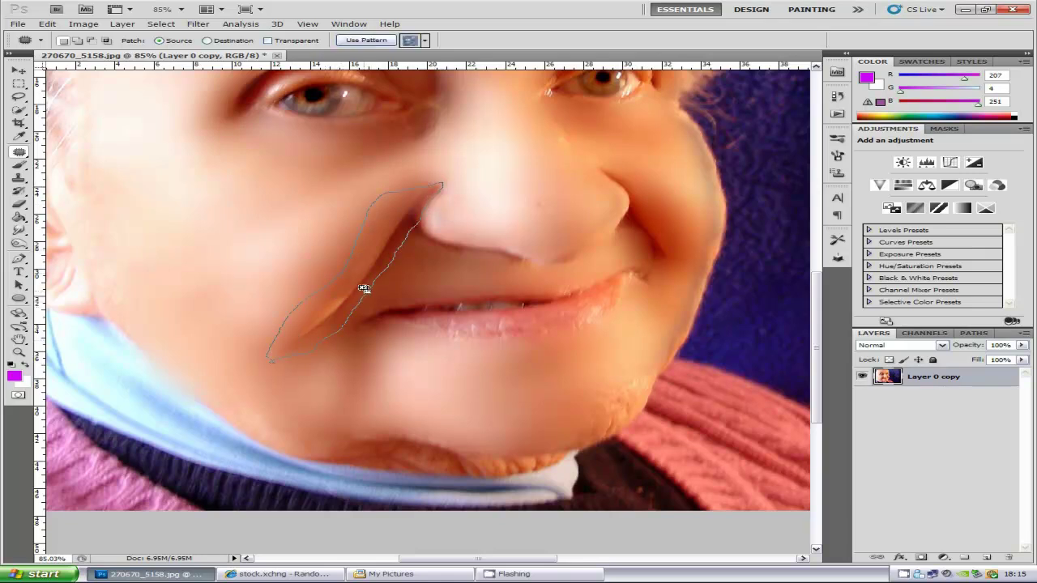
pyautogui.moveTo(364, 289); pyautogui.dragTo(244, 259)
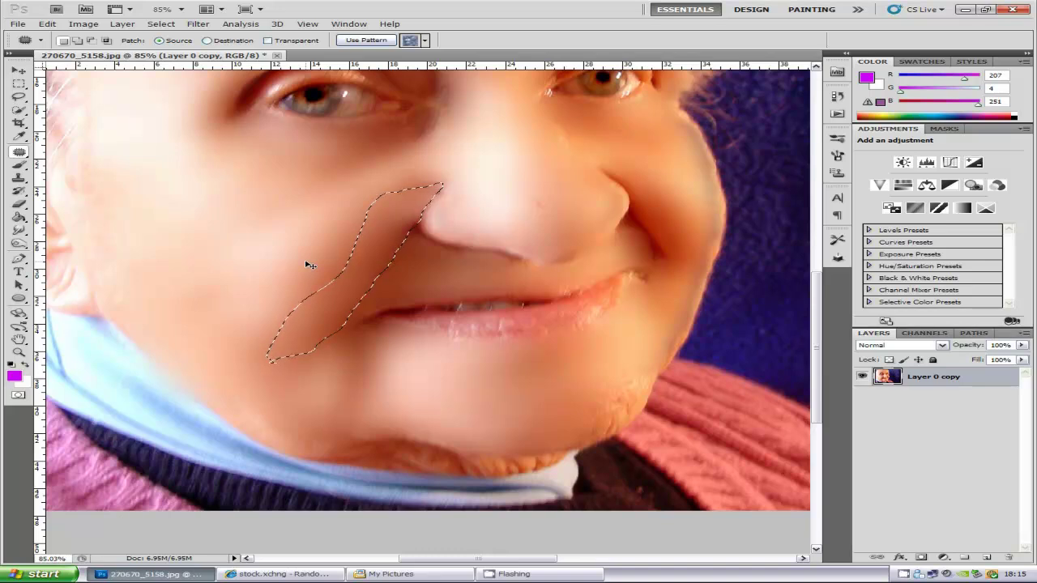
pyautogui.hotkey('ctrl', 'd')
pyautogui.scroll(-5, 308, 267)
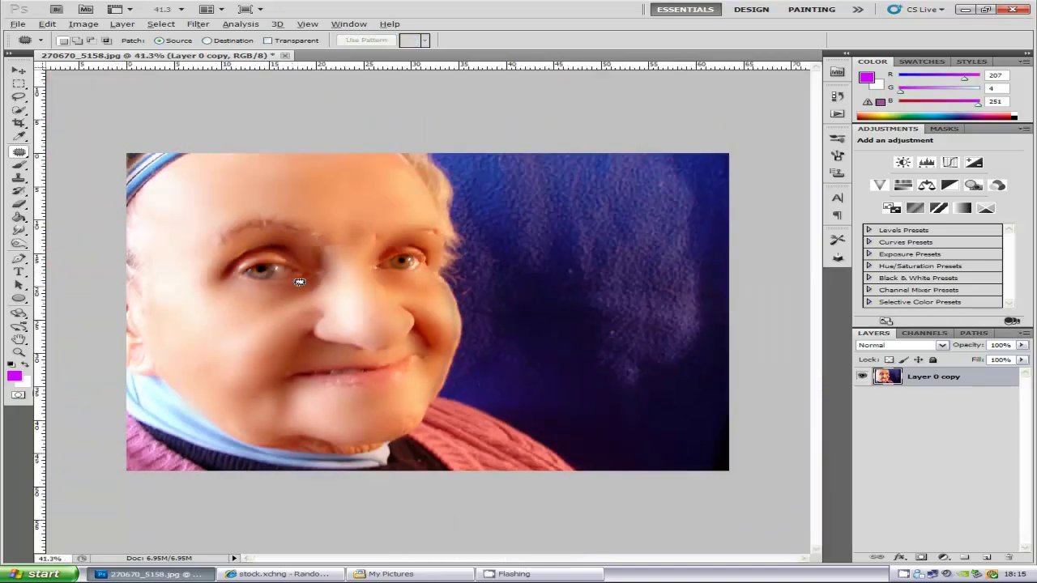
pyautogui.scroll(1, 299, 281)
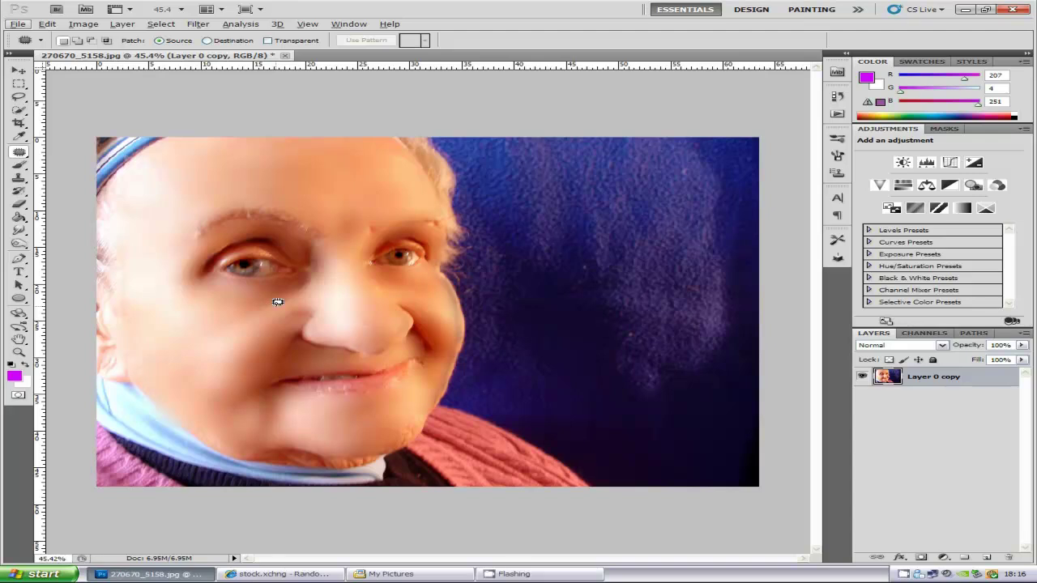
pyautogui.moveTo(278, 299); pyautogui.dragTo(277, 308)
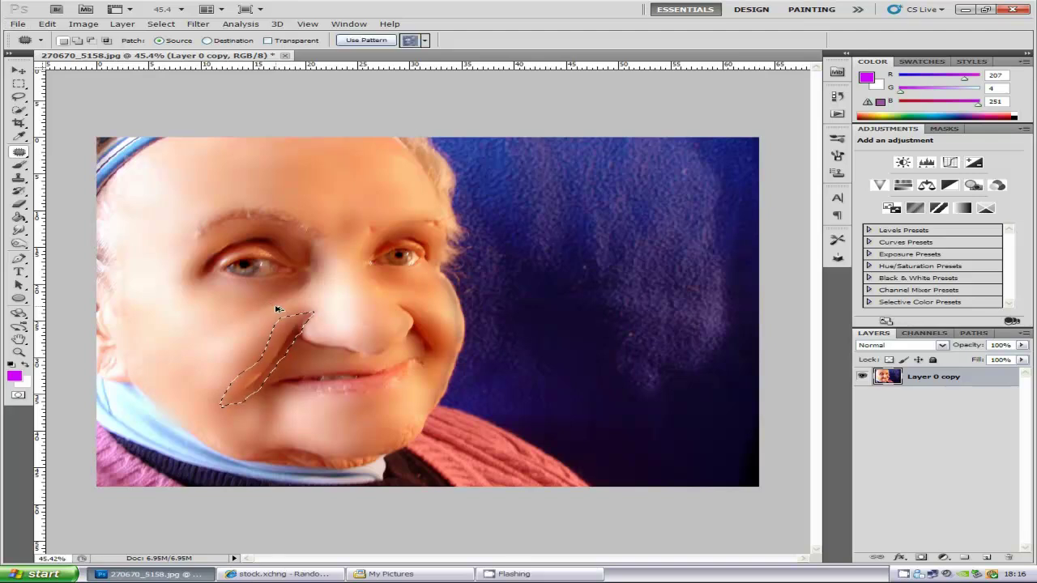
pyautogui.hotkey('ctrl', 'd')
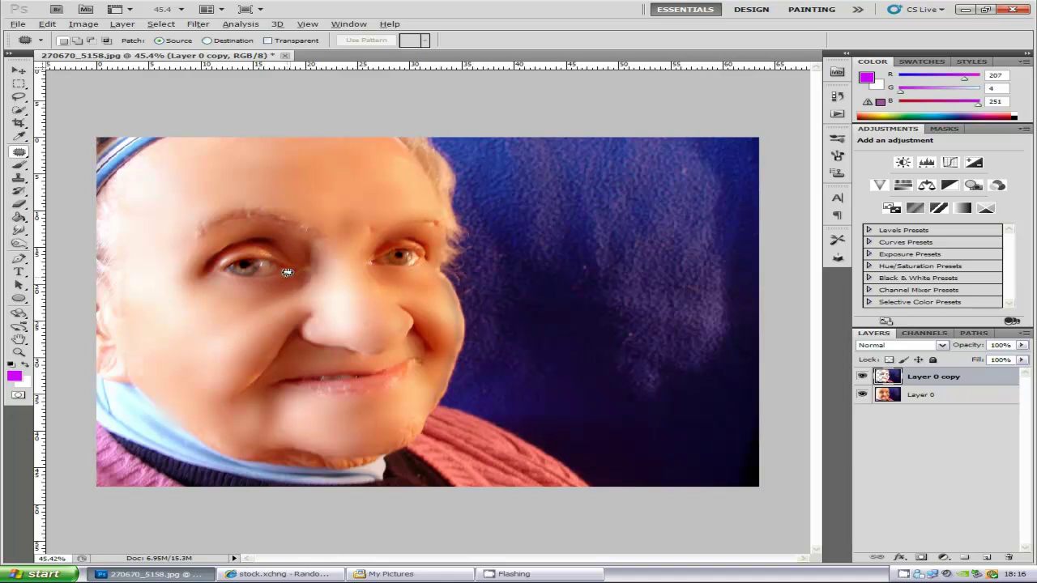
# Step: Duplicate Layer 0 copy as Layer 0 copy 2
pyautogui.scroll(3, 287, 273)
pyautogui.scroll(2, 287, 272)
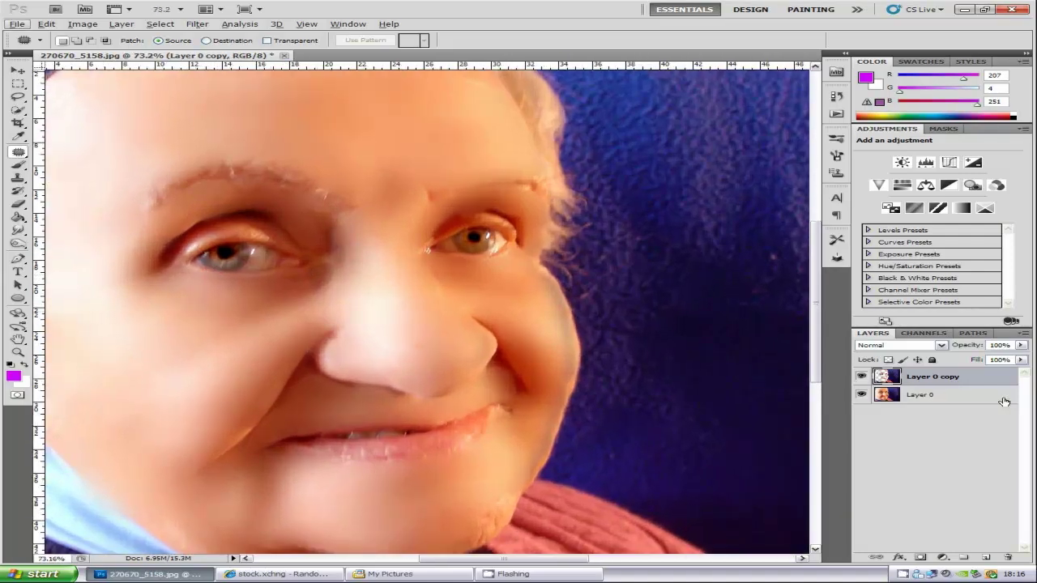
pyautogui.moveTo(952, 377); pyautogui.dragTo(986, 558)
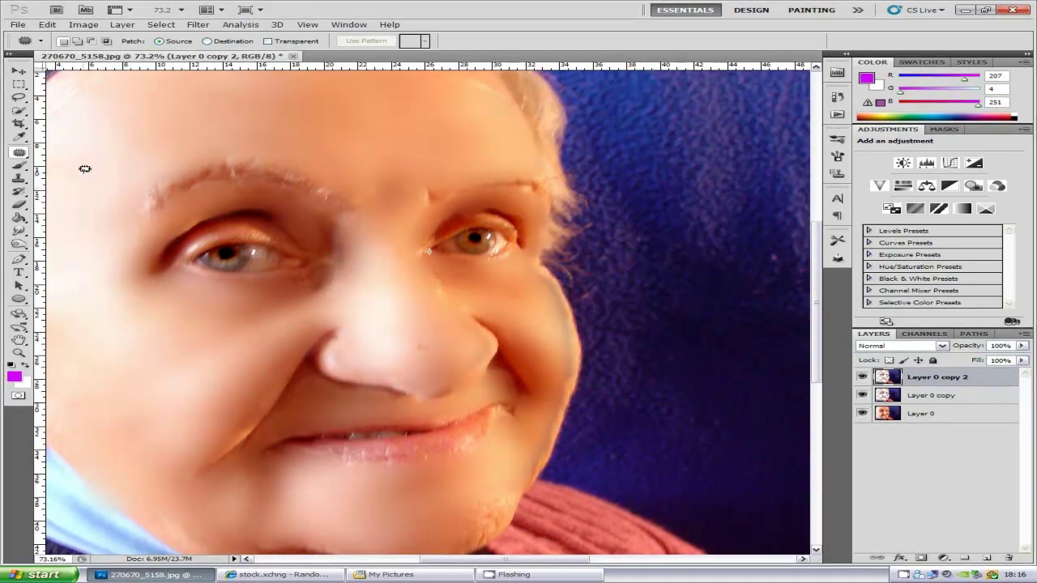
# Step: Draw a closed Pen path around the left iris
pyautogui.click(19, 258)
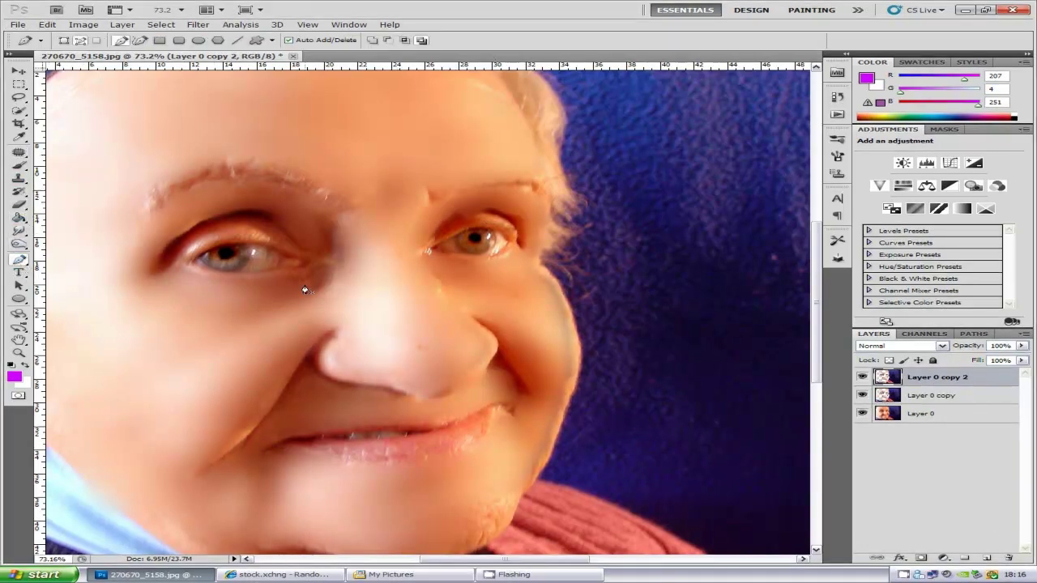
pyautogui.scroll(5, 194, 264)
pyautogui.scroll(1, 185, 261)
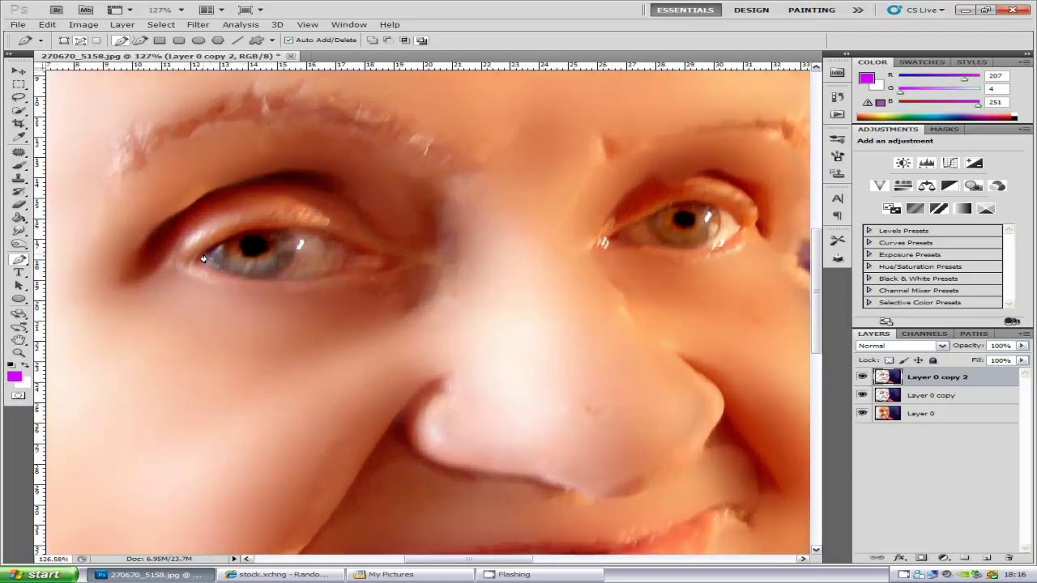
pyautogui.moveTo(209, 254); pyautogui.dragTo(219, 244)
pyautogui.scroll(1, 289, 239)
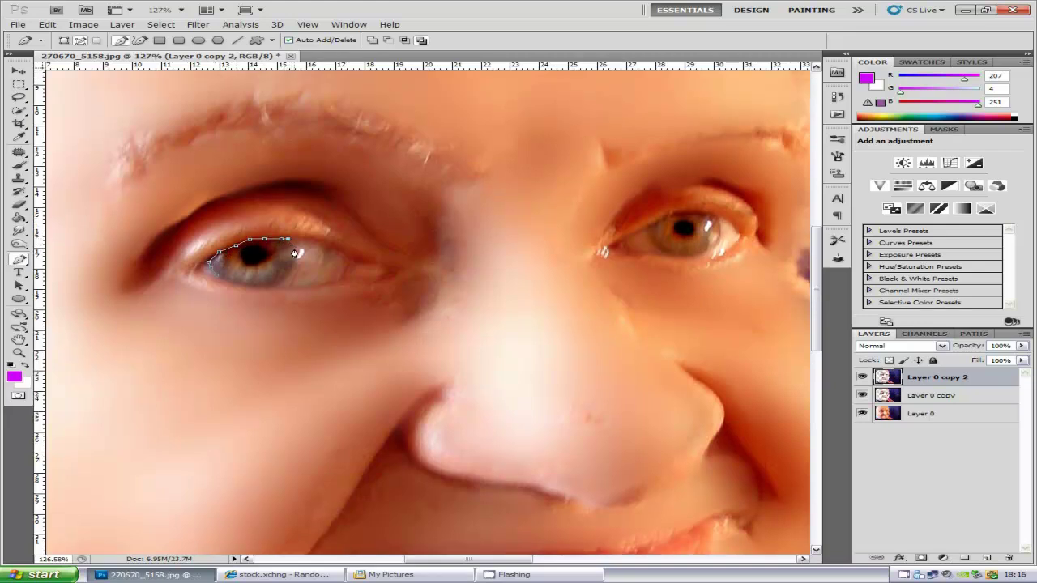
pyautogui.moveTo(295, 254); pyautogui.dragTo(290, 267)
pyautogui.moveTo(281, 281); pyautogui.dragTo(269, 291)
pyautogui.hotkey('ctrl', 'Return')
# Step: Draw a closed path around the right iris
pyautogui.moveTo(661, 252); pyautogui.dragTo(647, 234)
pyautogui.click(705, 211)
pyautogui.click(691, 259)
# Step: Turn the iris paths into a selection and zoom out to see the face
pyautogui.rightClick(690, 235)
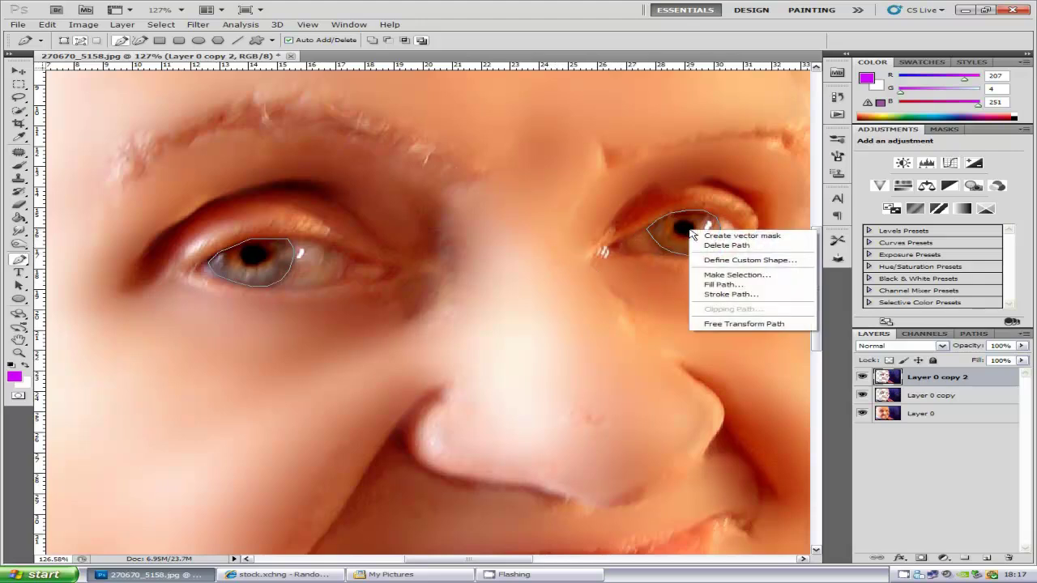
pyautogui.click(745, 276)
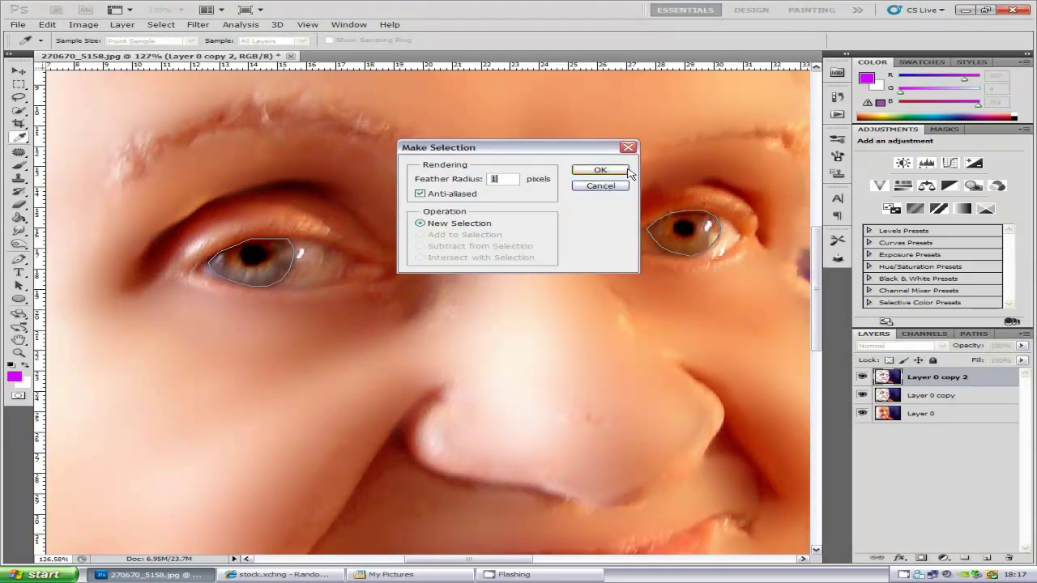
pyautogui.click(599, 170)
pyautogui.hotkey('ctrl', '-')
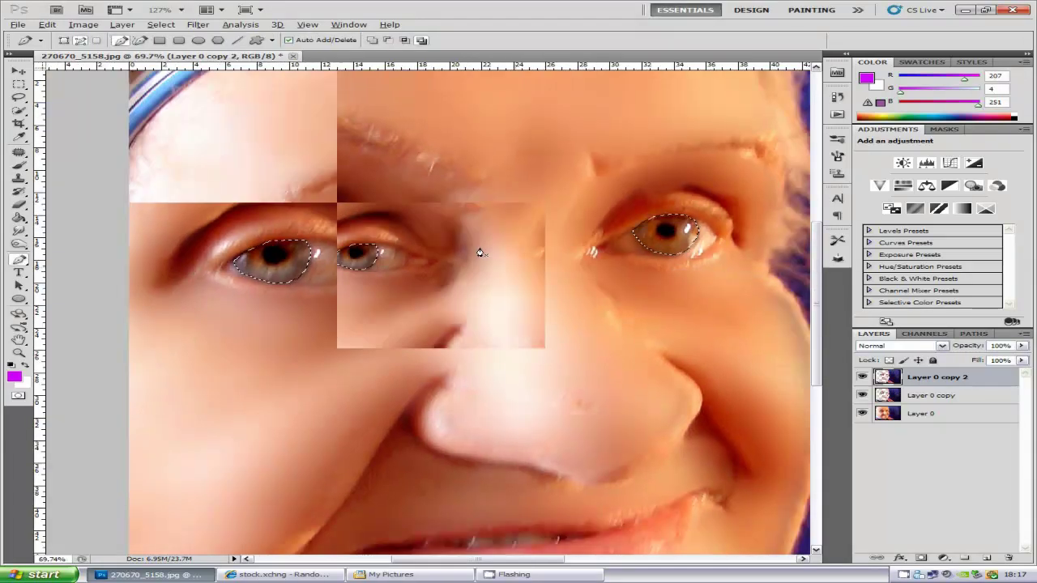
pyautogui.scroll(-1, 486, 249)
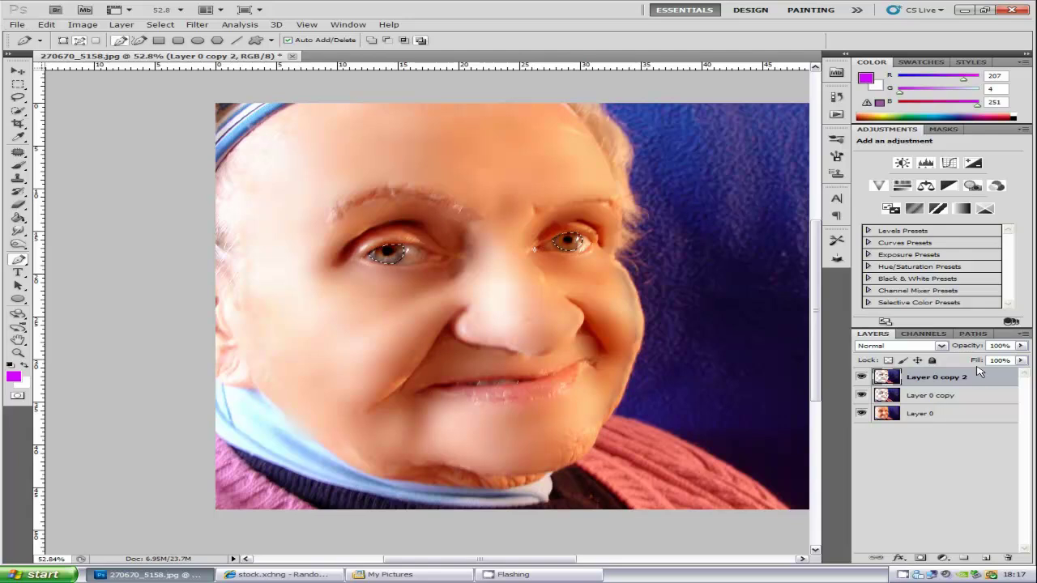
# Step: Colorize the irises blue with Hue/Saturation: Hue 216, Saturation 37, Lightness -41
pyautogui.hotkey('ctrl', 'u')
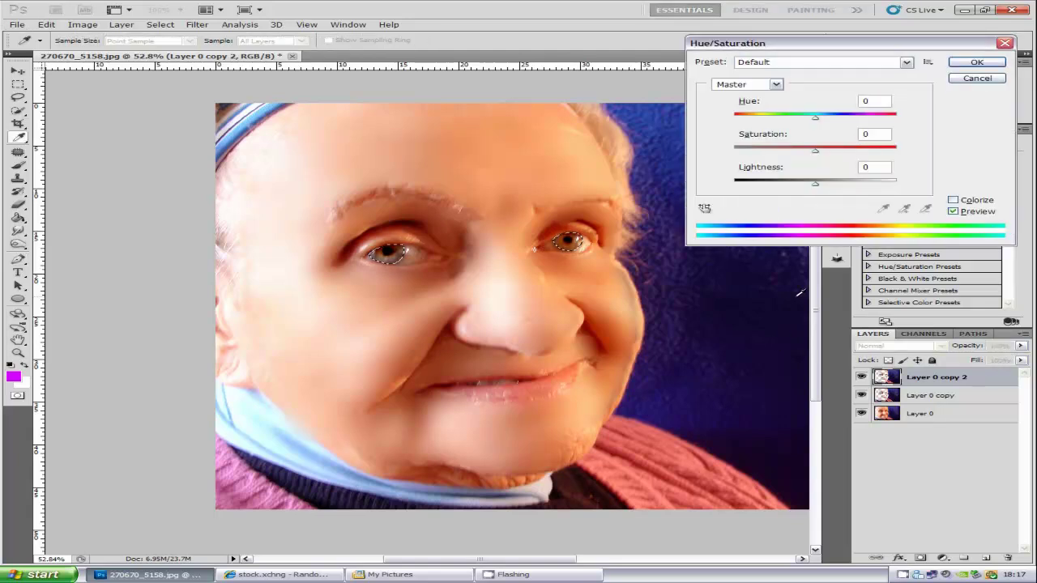
pyautogui.click(953, 200)
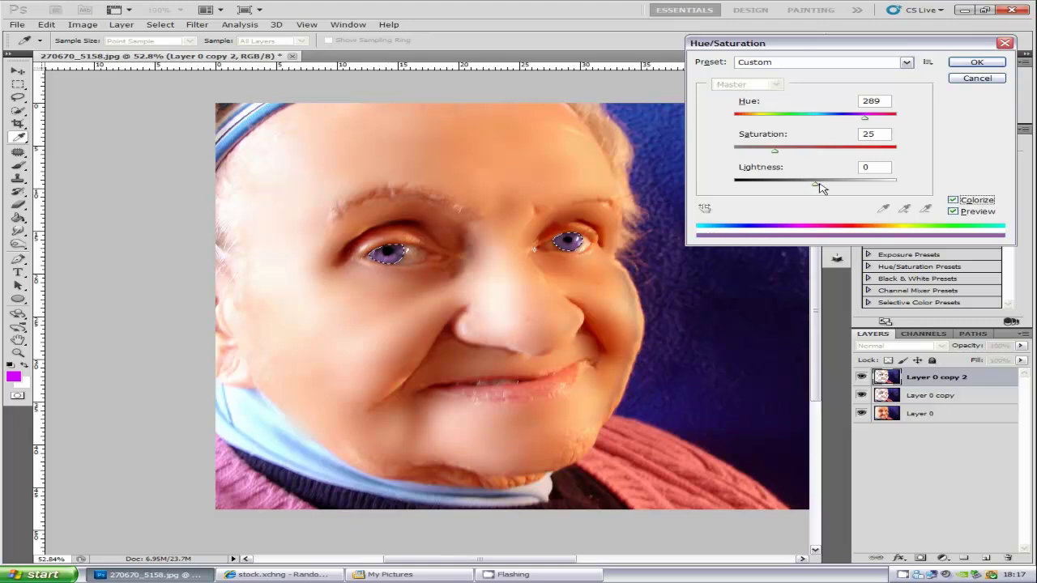
pyautogui.moveTo(816, 184); pyautogui.dragTo(795, 153)
pyautogui.moveTo(866, 120); pyautogui.dragTo(834, 125)
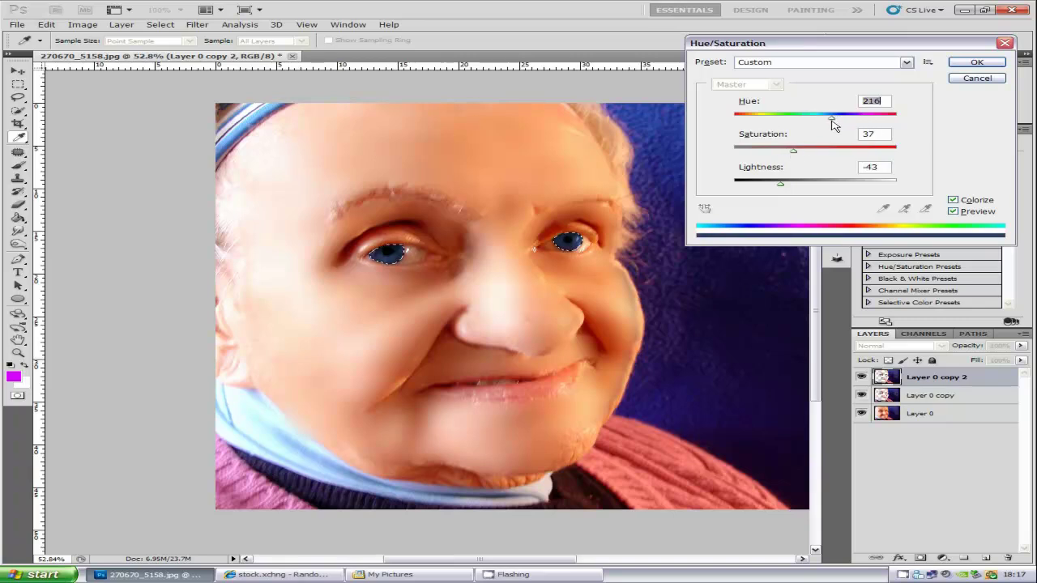
pyautogui.moveTo(780, 186); pyautogui.dragTo(783, 187)
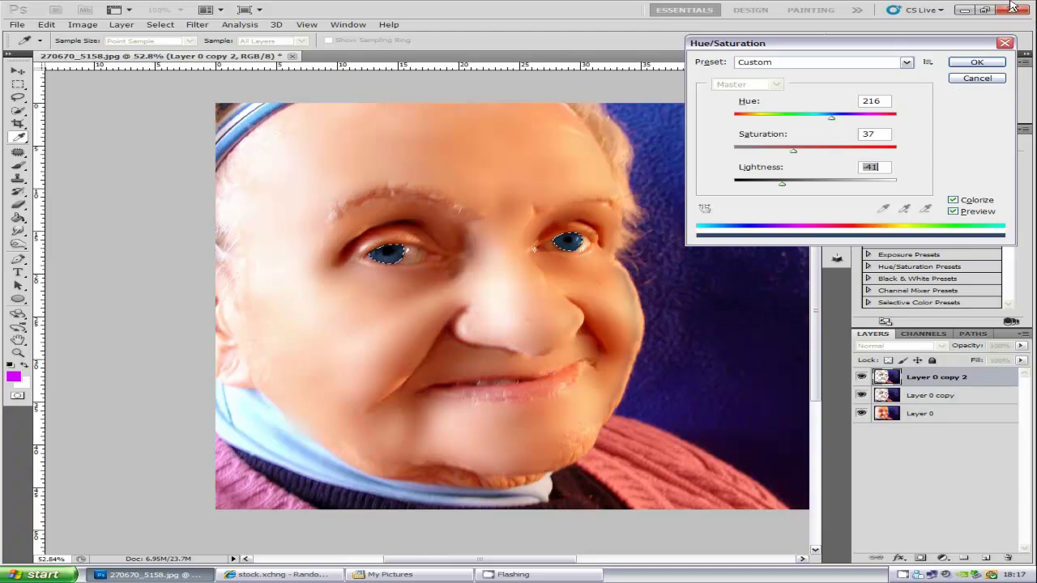
pyautogui.click(977, 62)
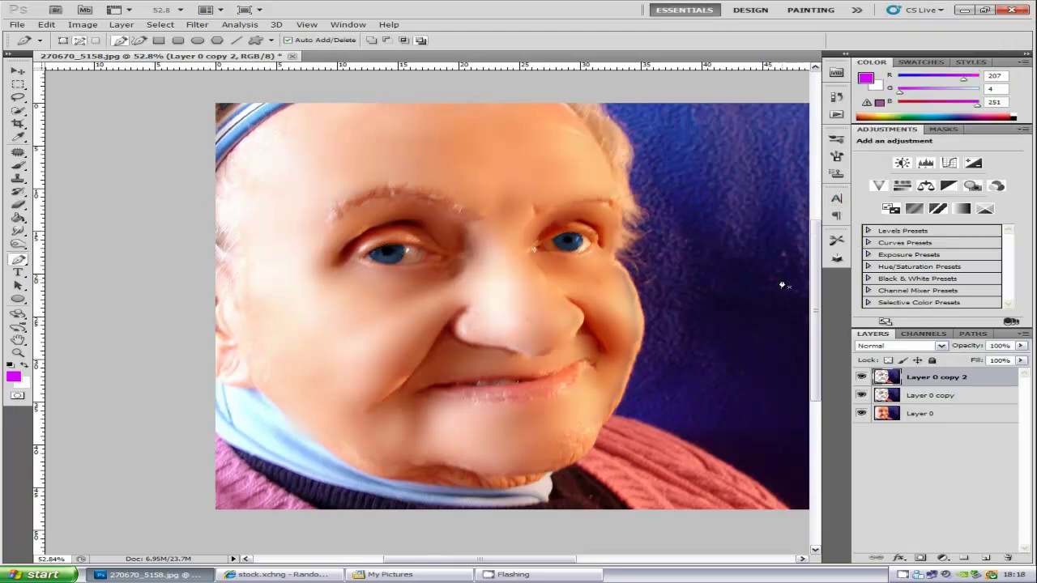
# Step: Lower Layer 0 copy 2's opacity to 77% so the blue eyes blend in
pyautogui.scroll(-3, 706, 271)
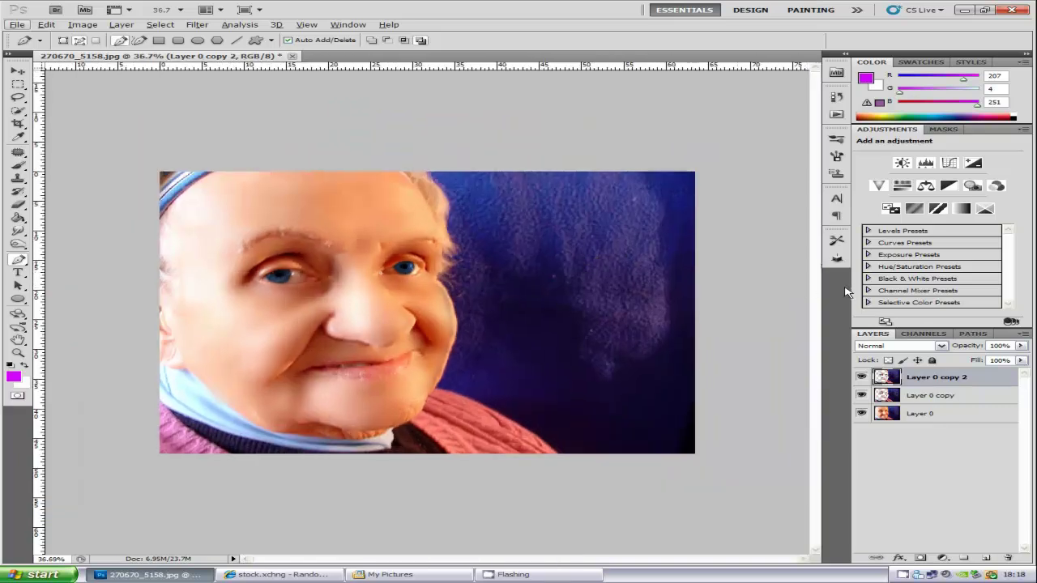
pyautogui.moveTo(1022, 346); pyautogui.dragTo(1005, 362)
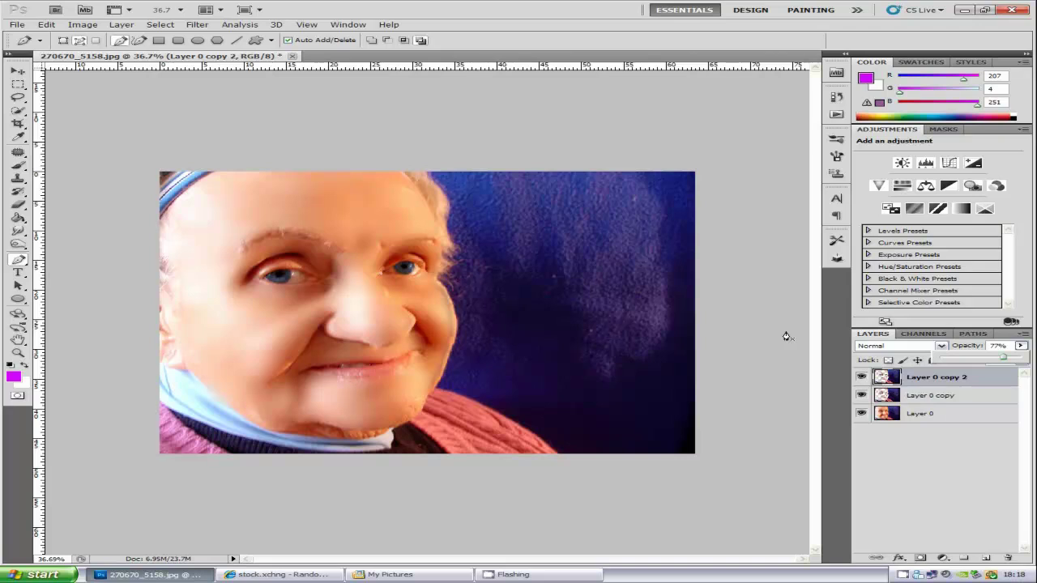
# Step: Merge Layer 0, Layer 0 copy and Layer 0 copy 2 into a single layer
pyautogui.click(981, 438)
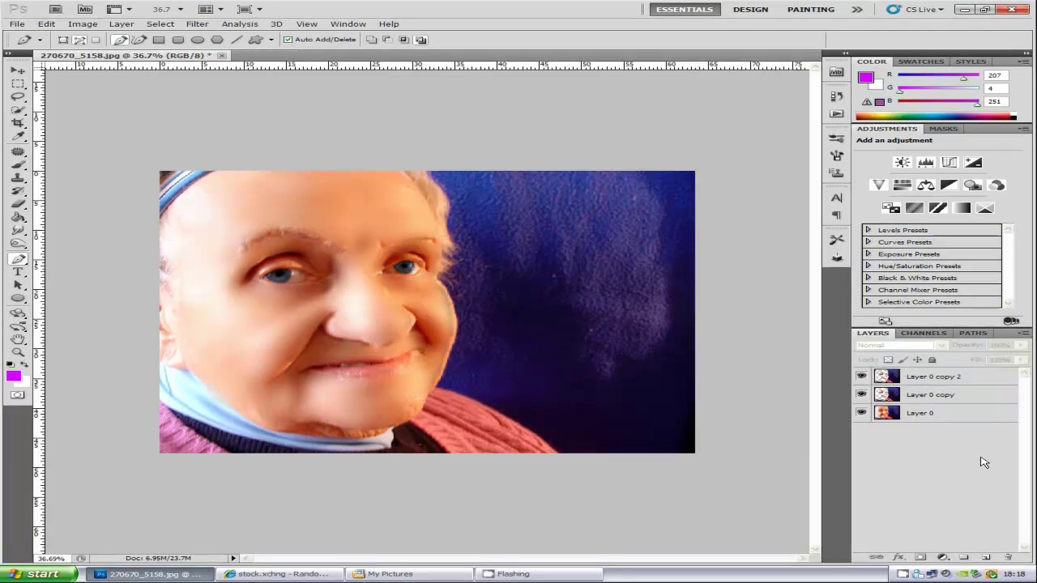
pyautogui.click(958, 383)
pyautogui.keyDown('shift'); pyautogui.click(950, 397); pyautogui.keyUp('shift')
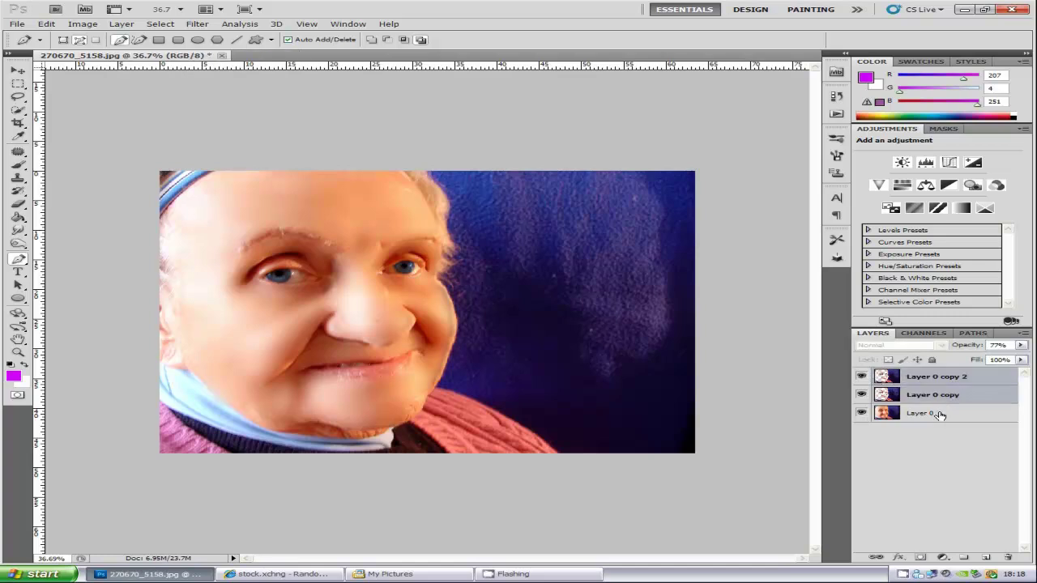
pyautogui.keyDown('shift'); pyautogui.click(940, 414); pyautogui.keyUp('shift')
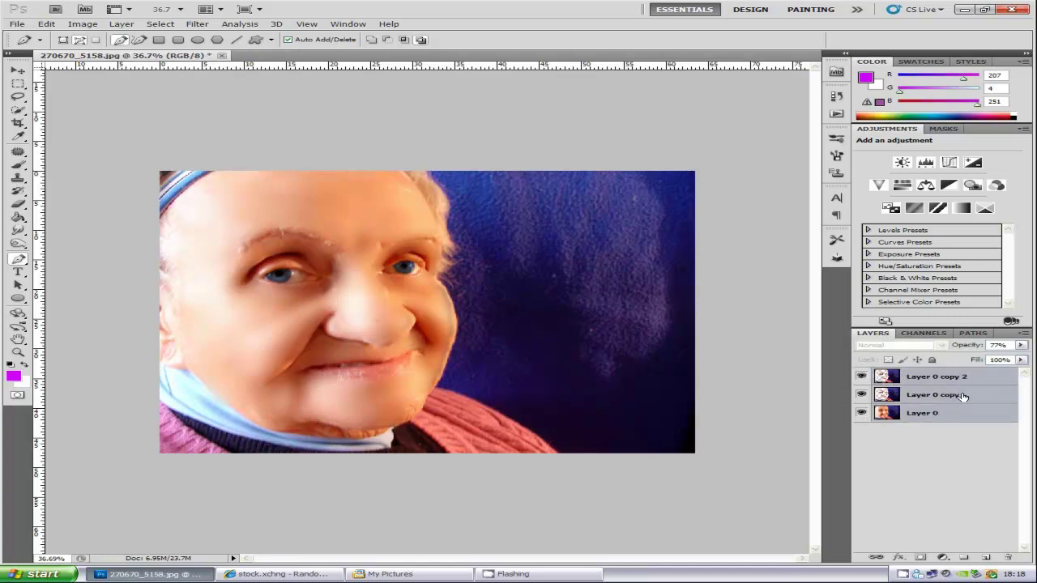
pyautogui.rightClick(955, 397)
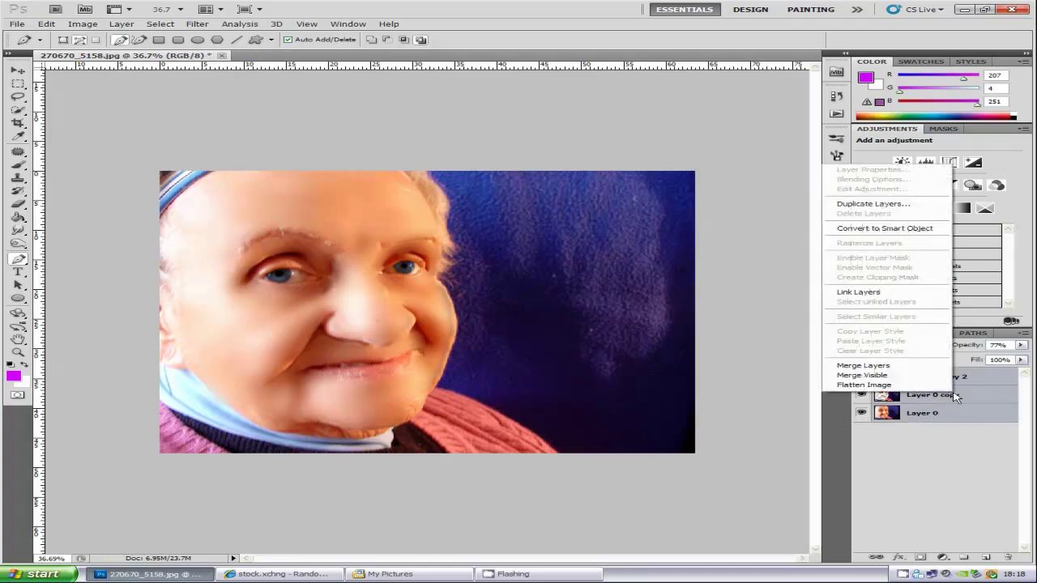
pyautogui.click(918, 366)
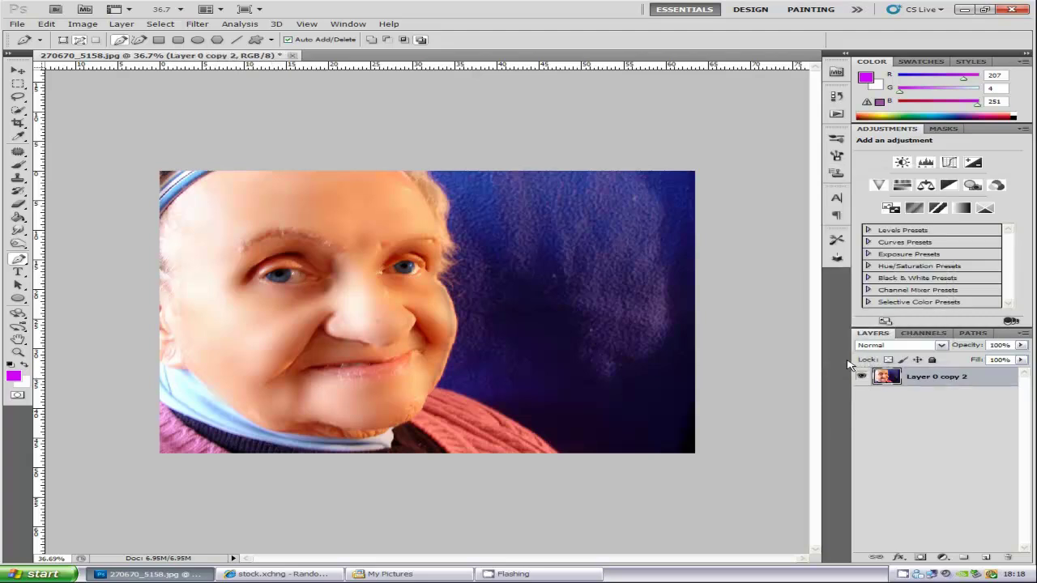
# Step: Duplicate the merged layer as Layer 0 copy 3, hide the original, and add empty Layer 1
pyautogui.moveTo(948, 379); pyautogui.dragTo(986, 557)
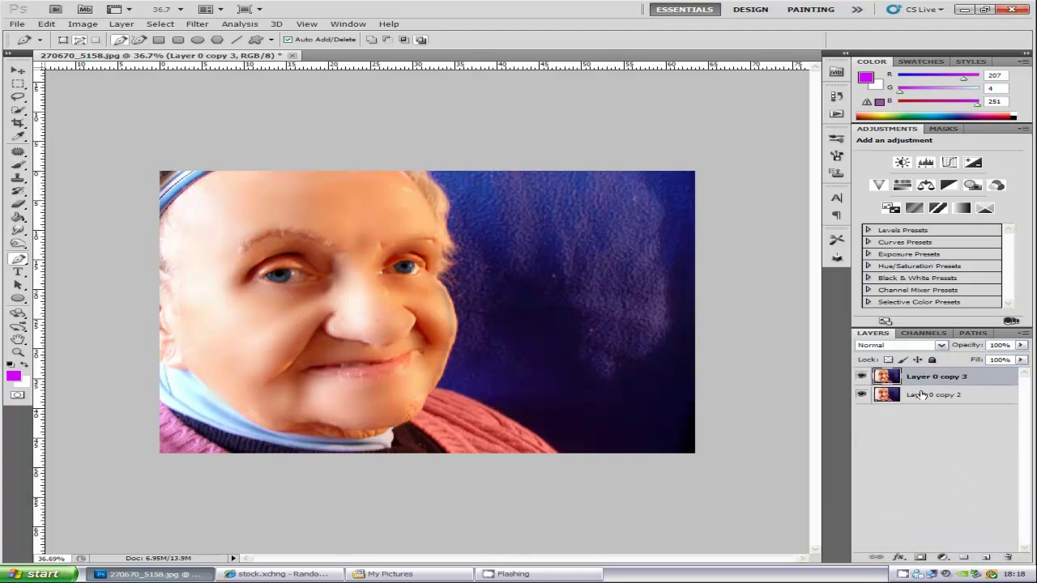
pyautogui.click(862, 395)
pyautogui.click(987, 557)
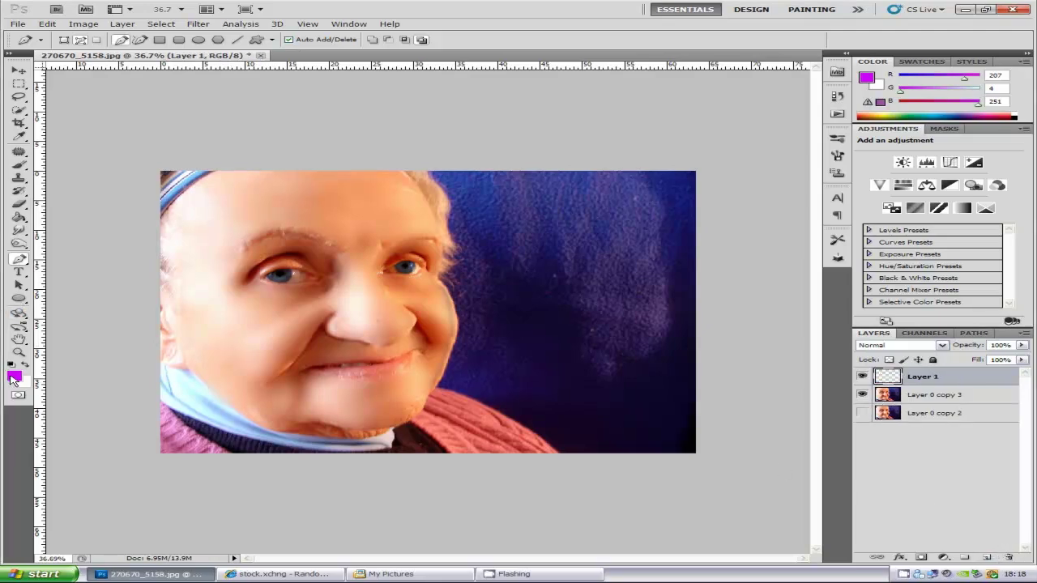
# Step: Set the foreground colour to pink f451df
pyautogui.click(14, 377)
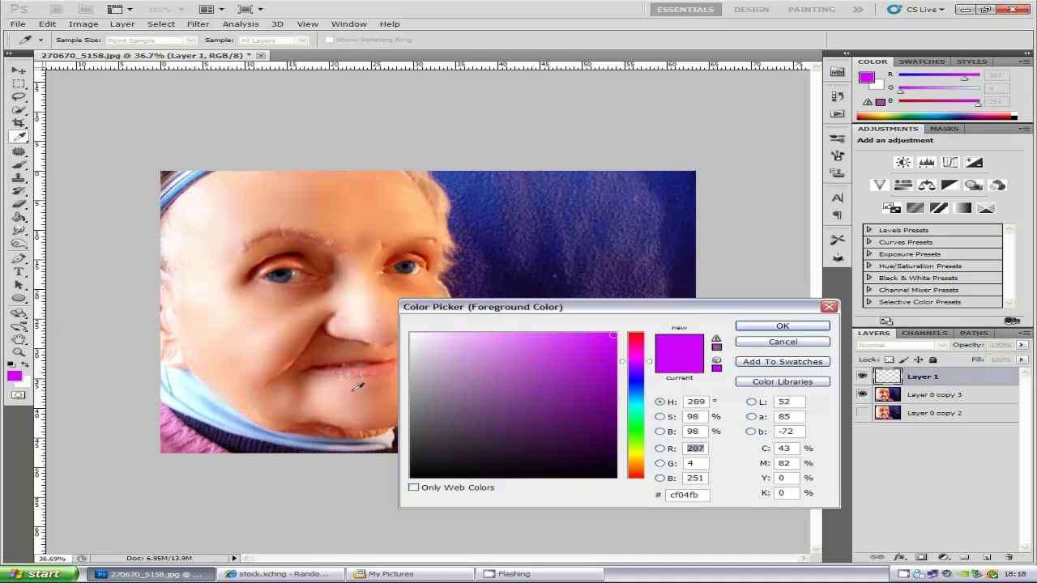
pyautogui.click(641, 358)
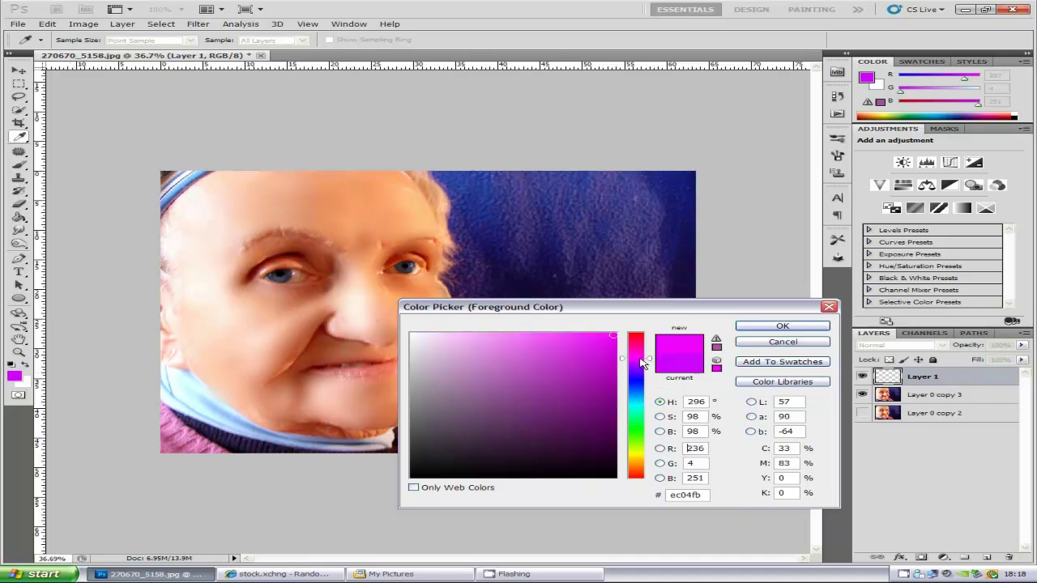
pyautogui.click(640, 354)
pyautogui.click(578, 338)
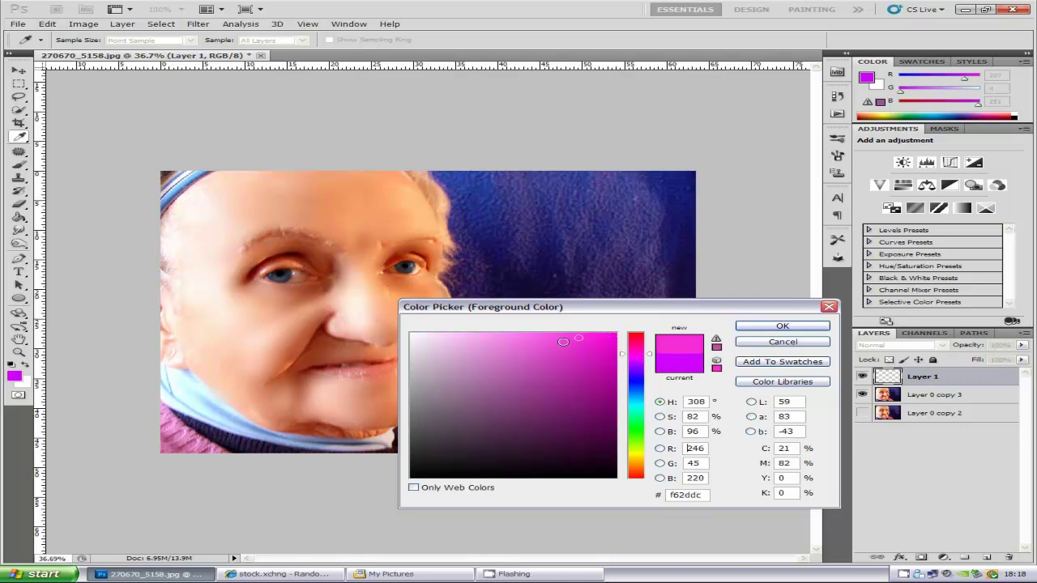
pyautogui.moveTo(563, 342)
pyautogui.mouseDown()
pyautogui.moveTo(585, 341)
pyautogui.moveTo(568, 360)
pyautogui.moveTo(547, 340)
pyautogui.mouseUp()
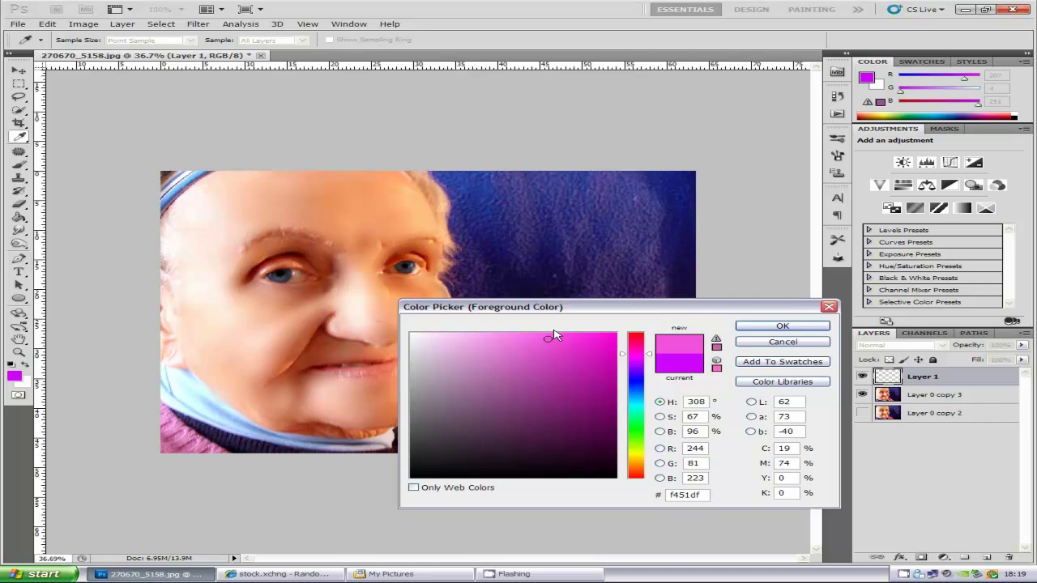
pyautogui.click(782, 326)
# Step: Paint a pink spot on the image-left cheek with a 250-pixel brush on Layer 1
pyautogui.press('p')
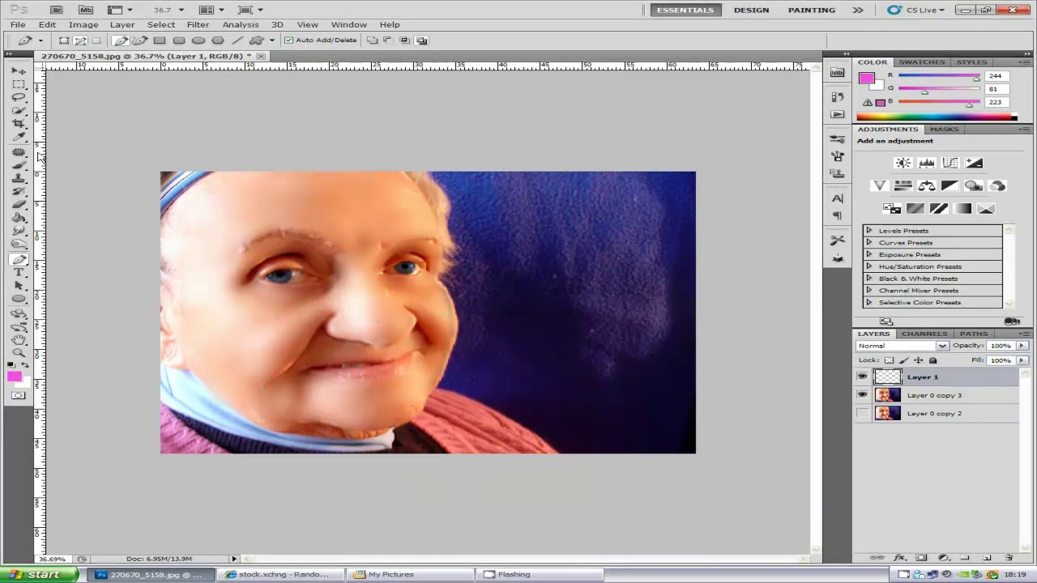
pyautogui.click(17, 170)
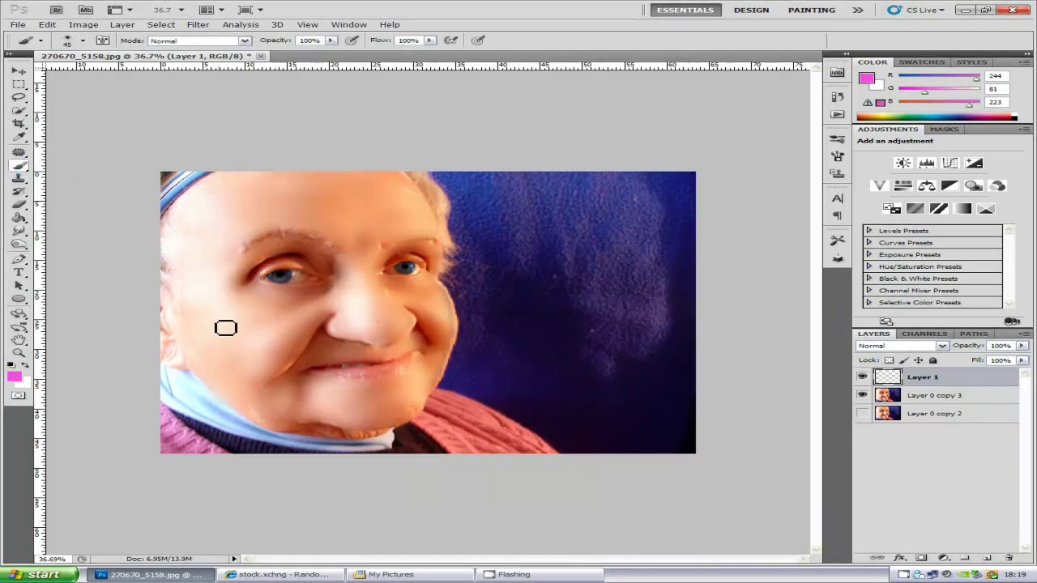
pyautogui.press(']')
pyautogui.press(']')
pyautogui.press(']')
pyautogui.press(']')
pyautogui.press(']')
pyautogui.press(']')
pyautogui.press(']')
pyautogui.press(']')
pyautogui.press(']')
pyautogui.moveTo(222, 324); pyautogui.dragTo(243, 329)
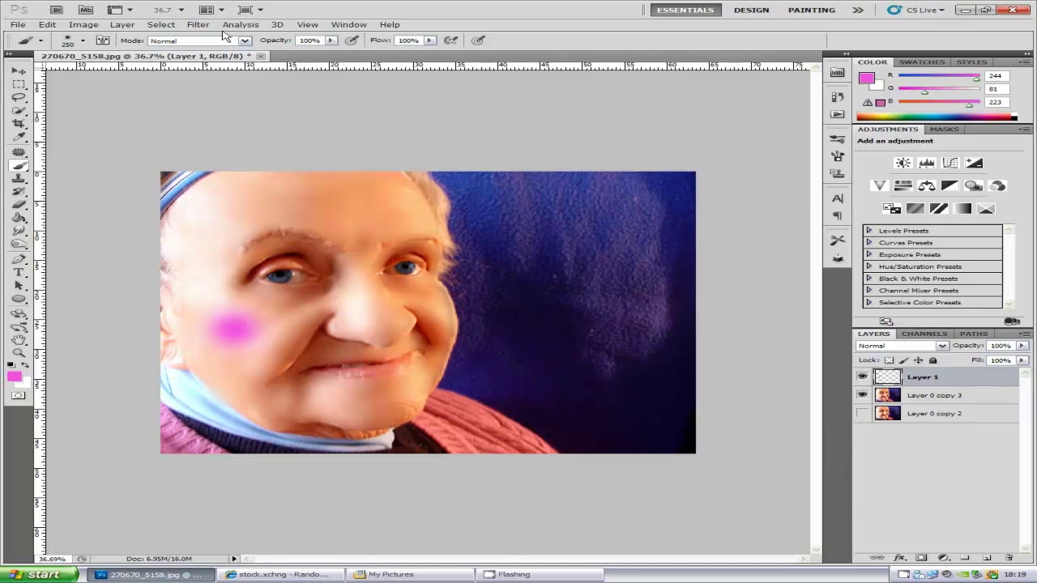
# Step: Apply an 89.0-pixel Gaussian Blur to Layer 1's pink cheek spot
pyautogui.click(196, 27)
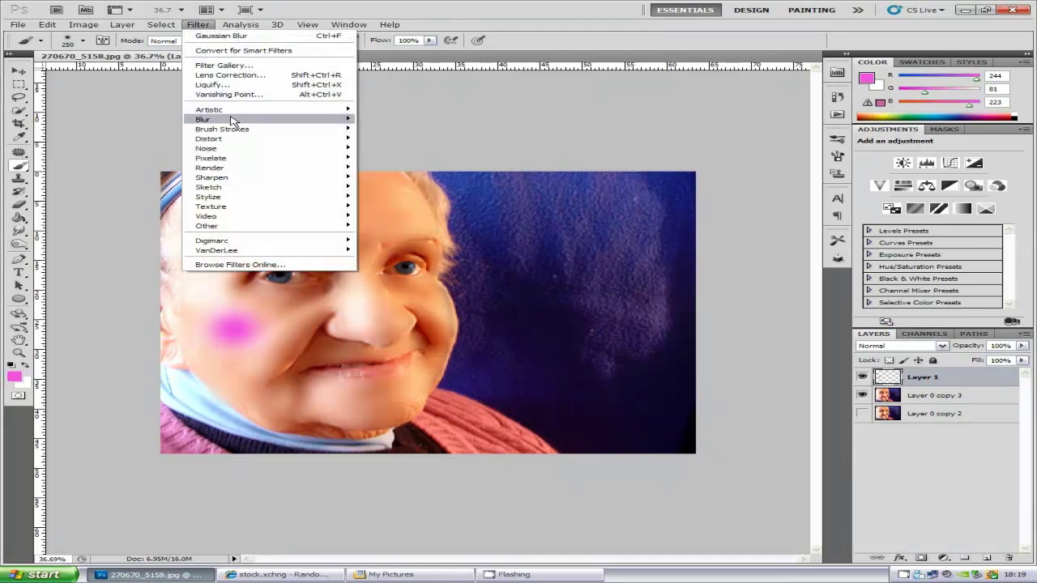
pyautogui.moveTo(233, 120)
pyautogui.click(397, 158)
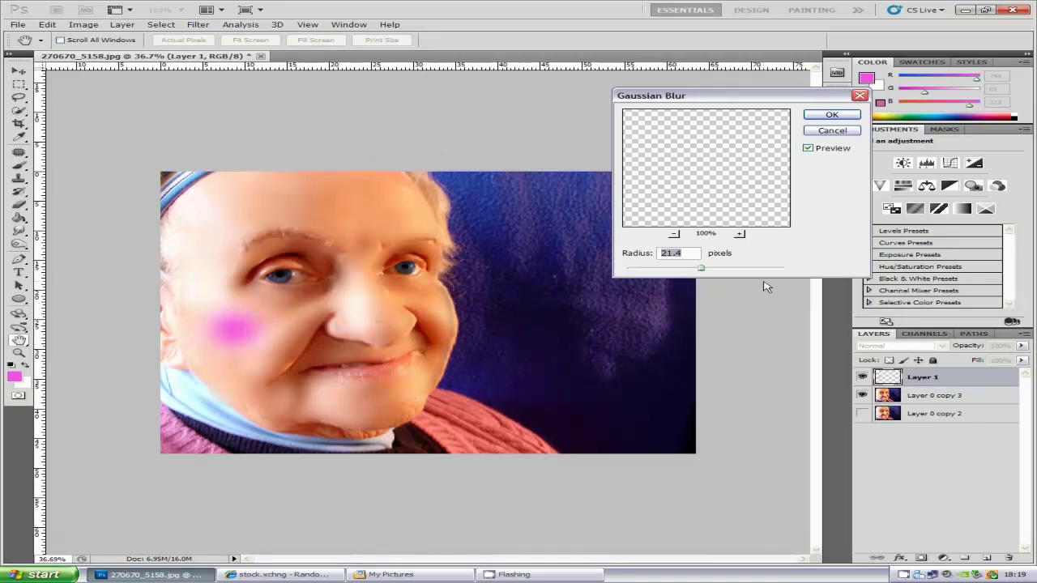
pyautogui.moveTo(708, 270); pyautogui.dragTo(744, 266)
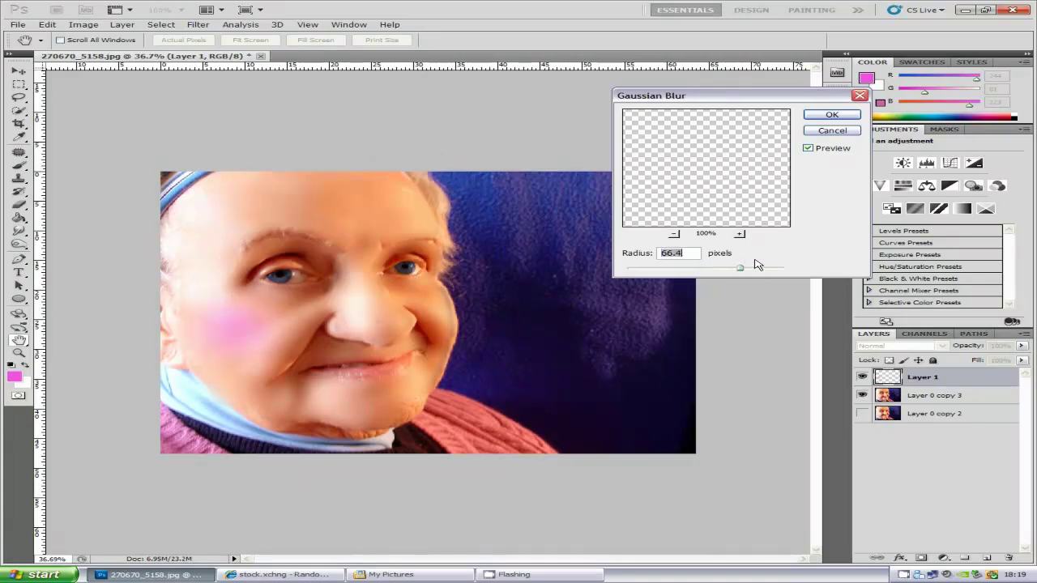
pyautogui.moveTo(741, 268); pyautogui.dragTo(761, 272)
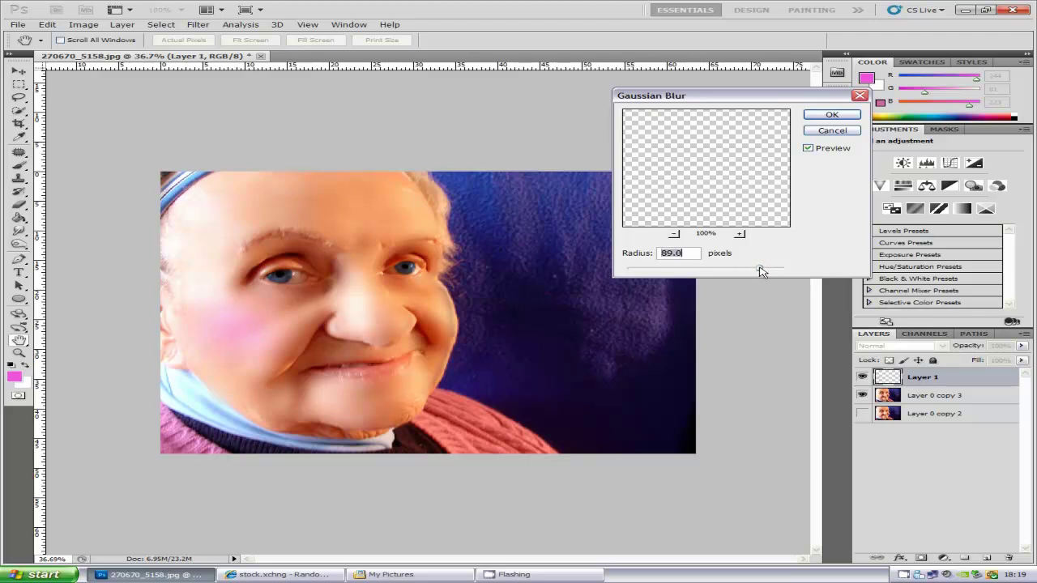
pyautogui.click(831, 118)
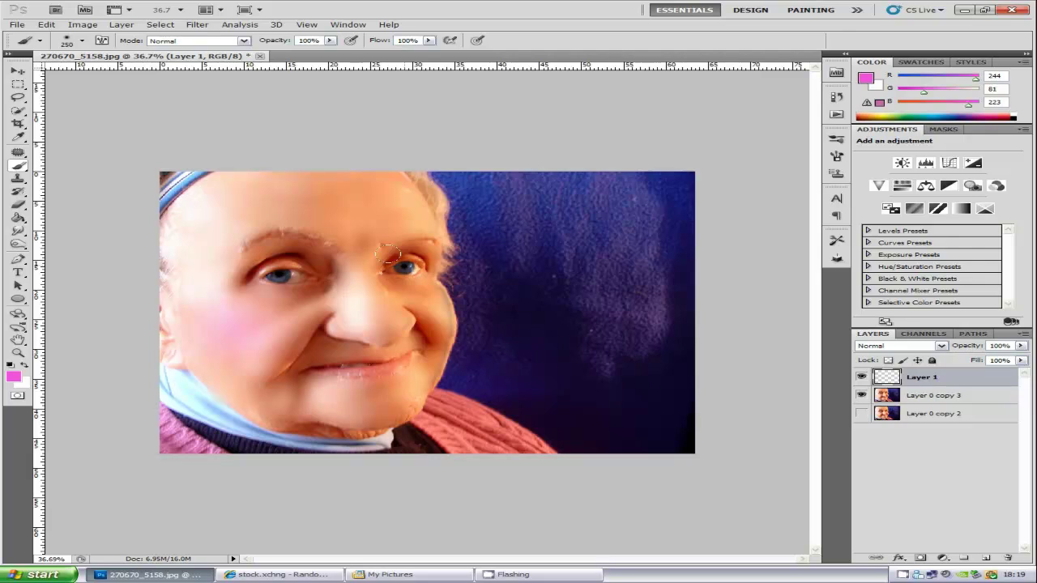
# Step: On a new Layer 2, brush a magenta (R254 G2 B221) stroke across the lips
pyautogui.click(985, 559)
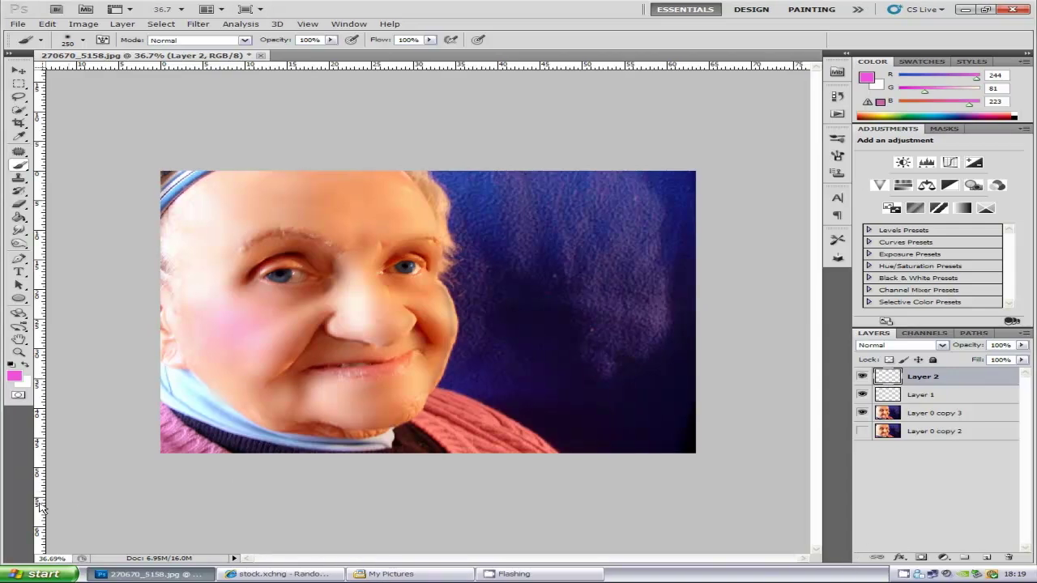
pyautogui.scroll(4, 143, 481)
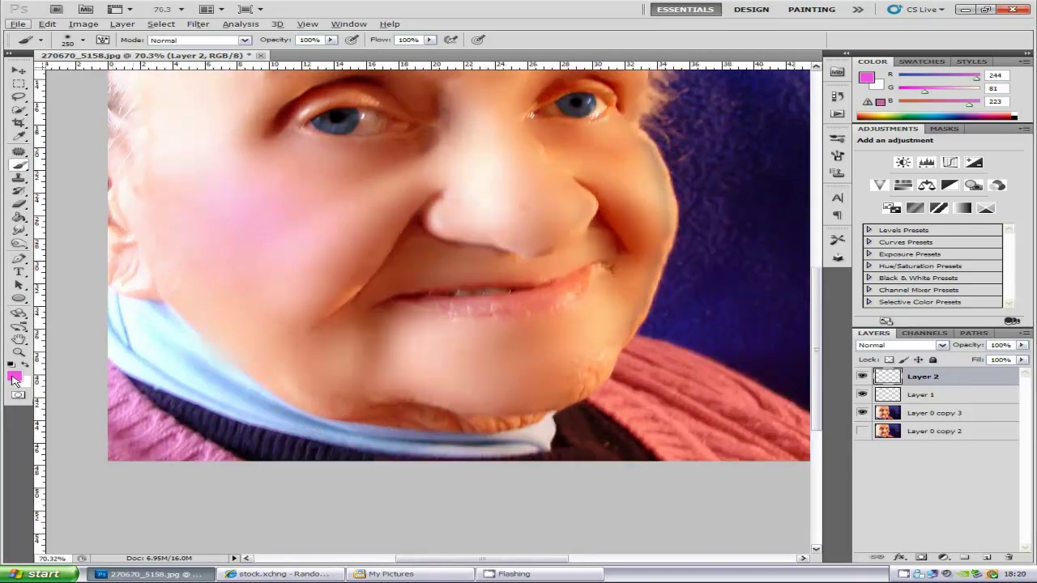
pyautogui.click(14, 376)
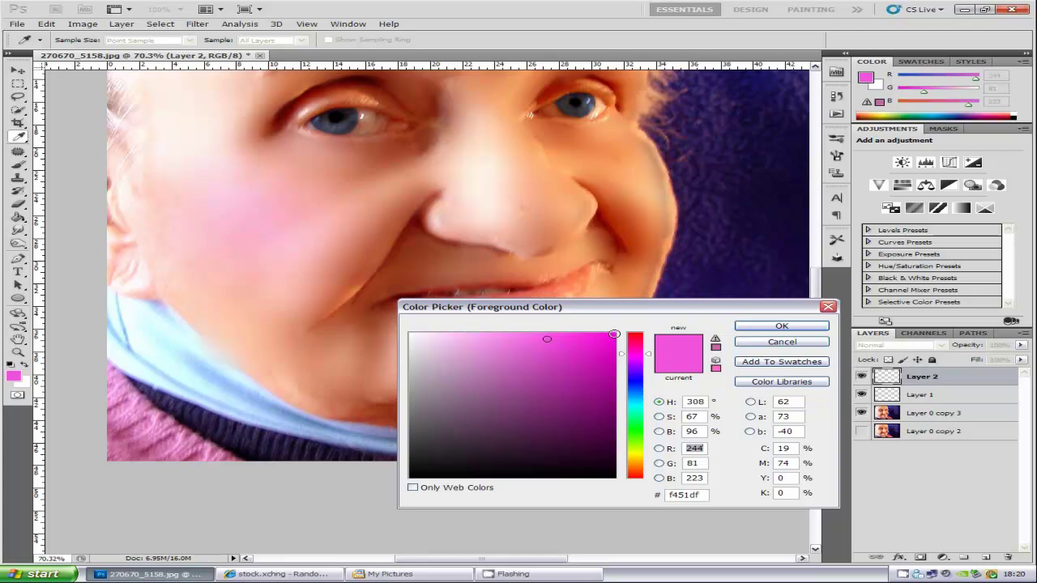
pyautogui.moveTo(614, 334)
pyautogui.mouseDown()
pyautogui.moveTo(631, 339)
pyautogui.moveTo(616, 334)
pyautogui.mouseUp()
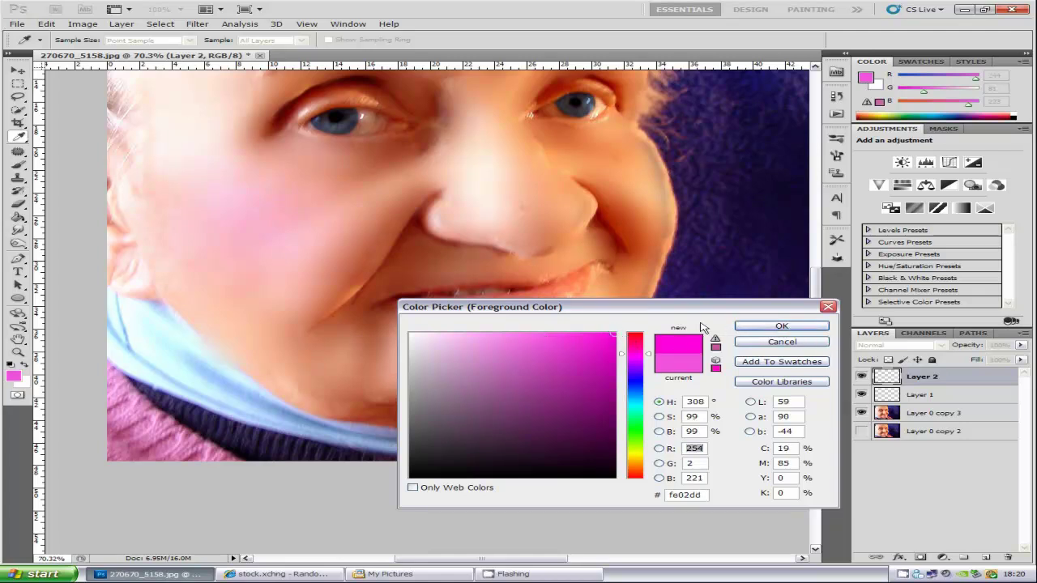
pyautogui.press('b')
pyautogui.click(785, 327)
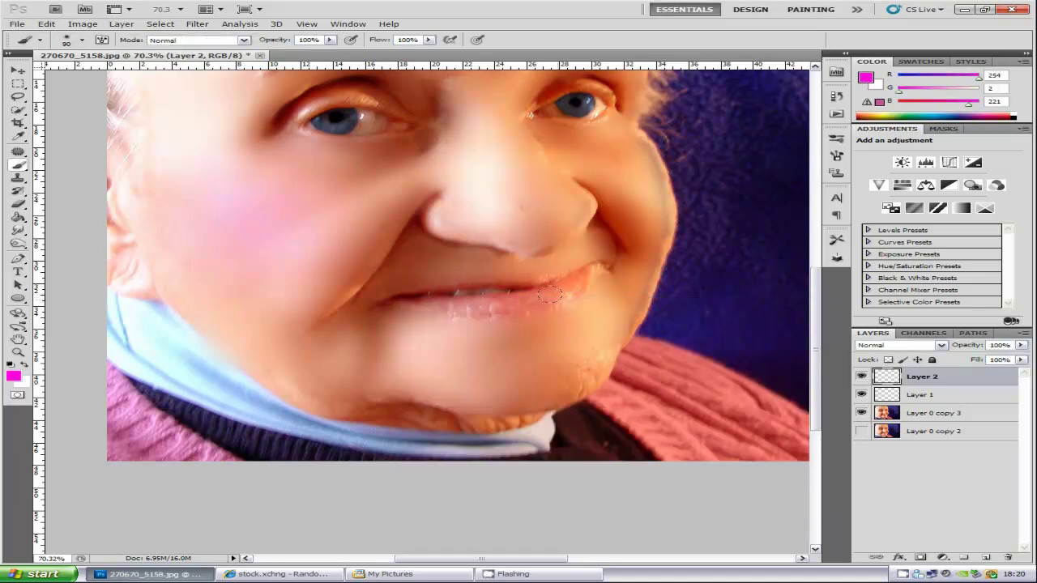
pyautogui.moveTo(549, 294)
pyautogui.mouseDown()
pyautogui.moveTo(568, 292)
pyautogui.moveTo(386, 298)
pyautogui.moveTo(590, 261)
pyautogui.moveTo(559, 302)
pyautogui.moveTo(458, 303)
pyautogui.mouseUp()
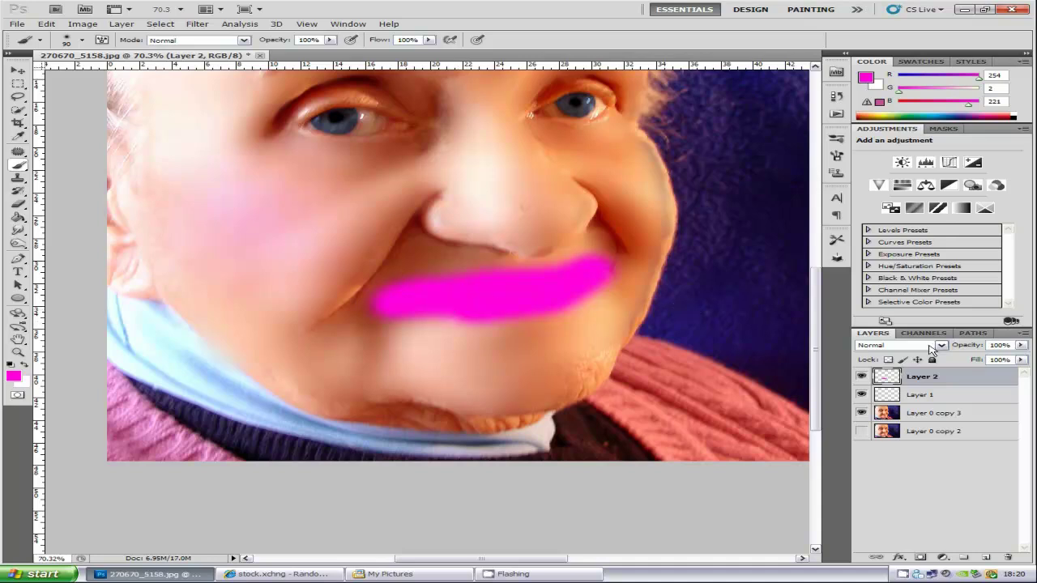
# Step: Set Layer 2 to Overlay blending at 17% opacity
pyautogui.click(940, 346)
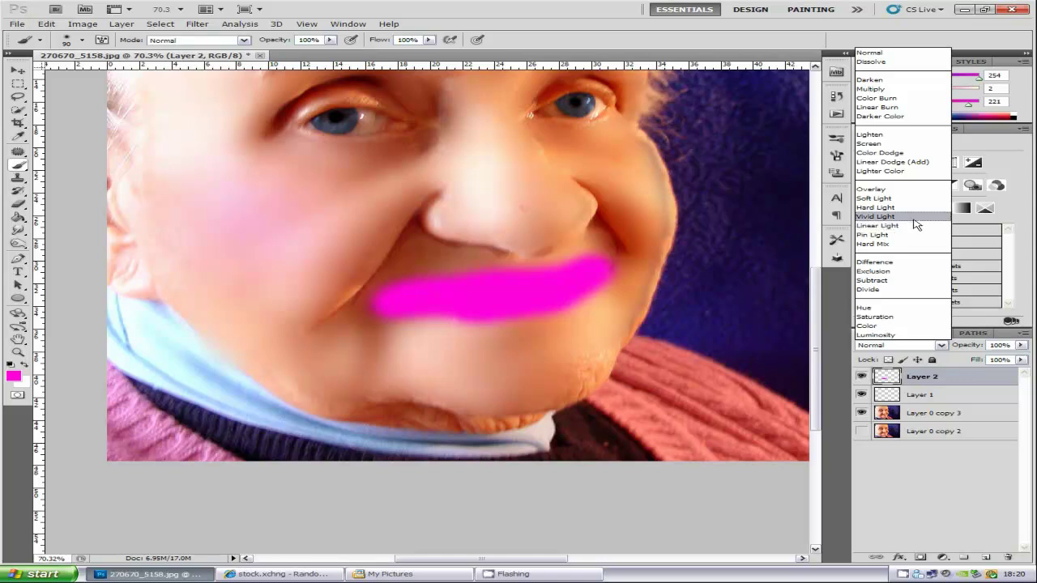
pyautogui.click(879, 189)
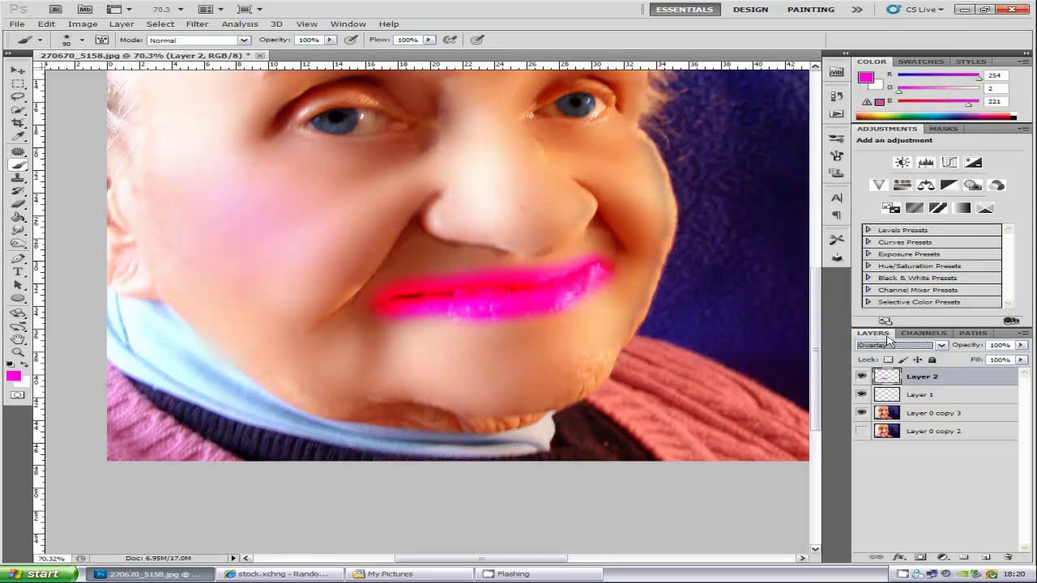
pyautogui.click(1021, 345)
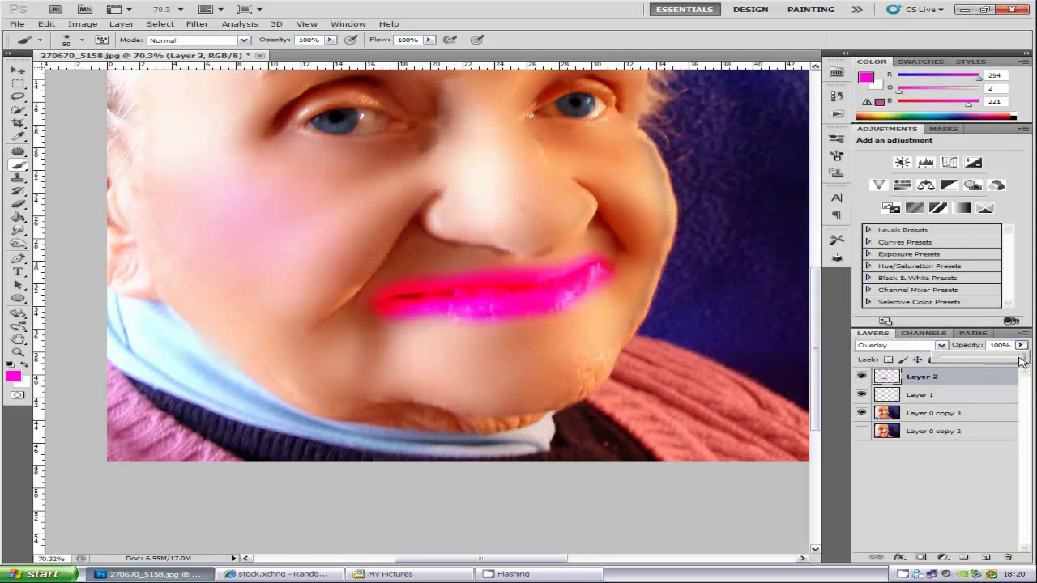
pyautogui.moveTo(1026, 360); pyautogui.dragTo(966, 360)
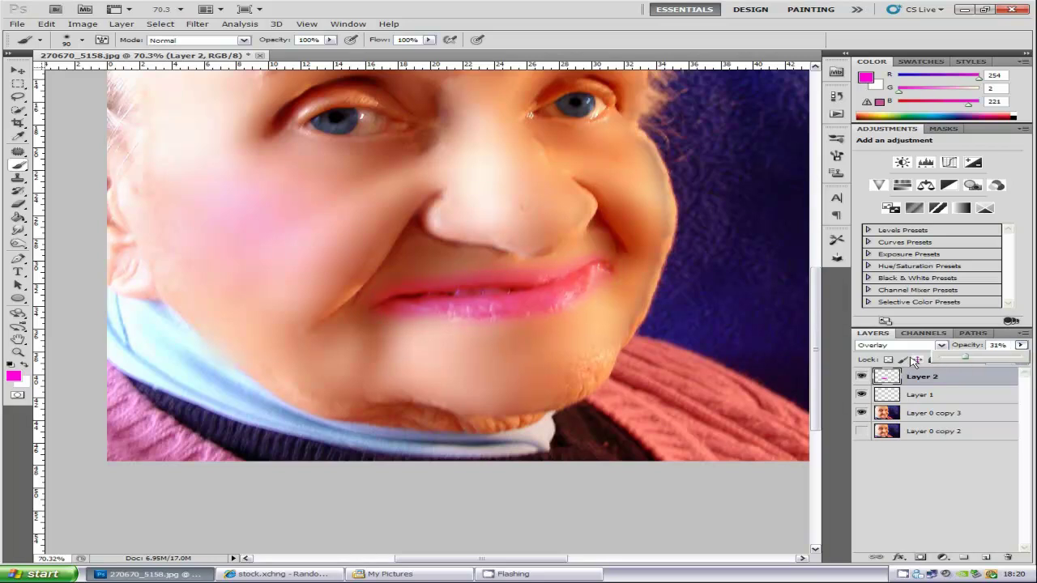
pyautogui.scroll(-2, 798, 324)
pyautogui.press('alt')
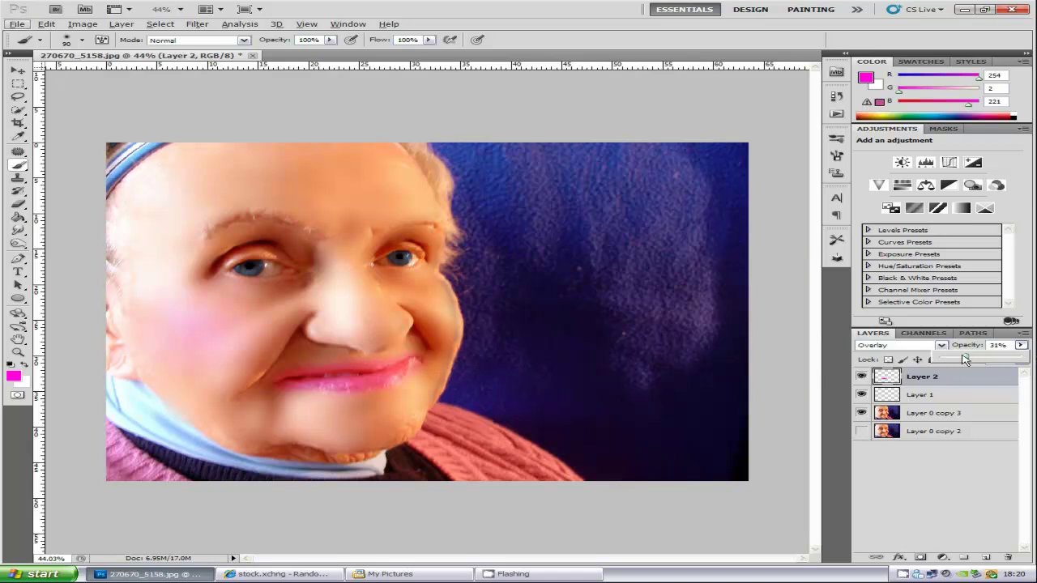
pyautogui.moveTo(966, 360); pyautogui.dragTo(956, 363)
# Step: Erase the stray lipstick colour from the chin and teeth on Layer 2
pyautogui.click(921, 463)
pyautogui.scroll(3, 173, 410)
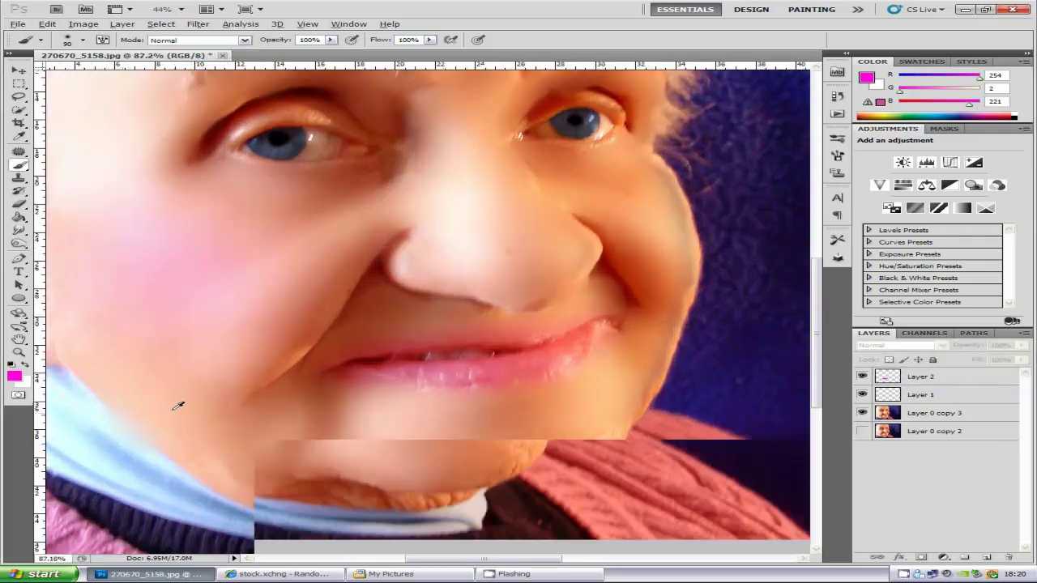
pyautogui.click(18, 204)
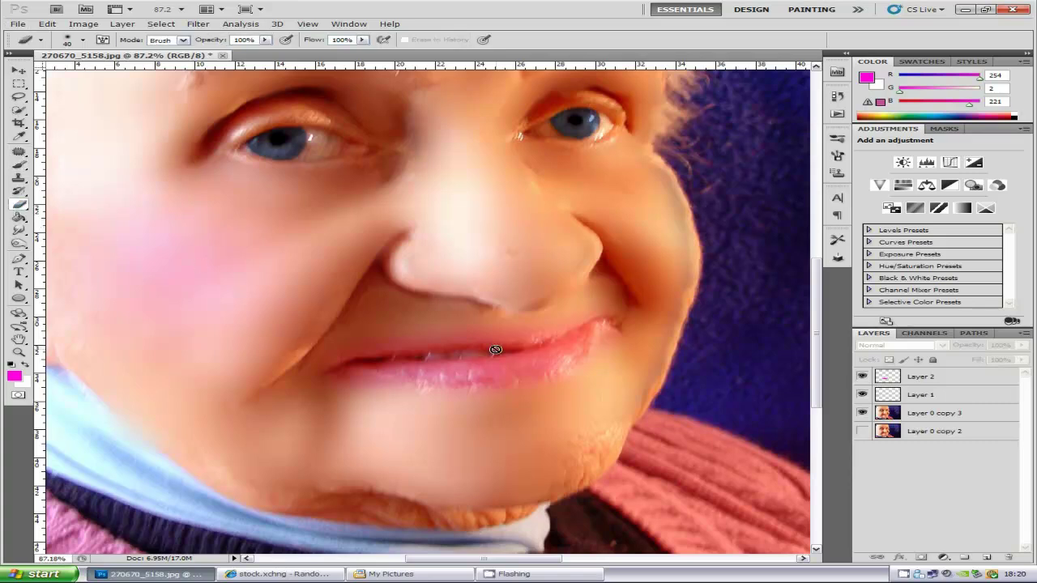
pyautogui.click(902, 381)
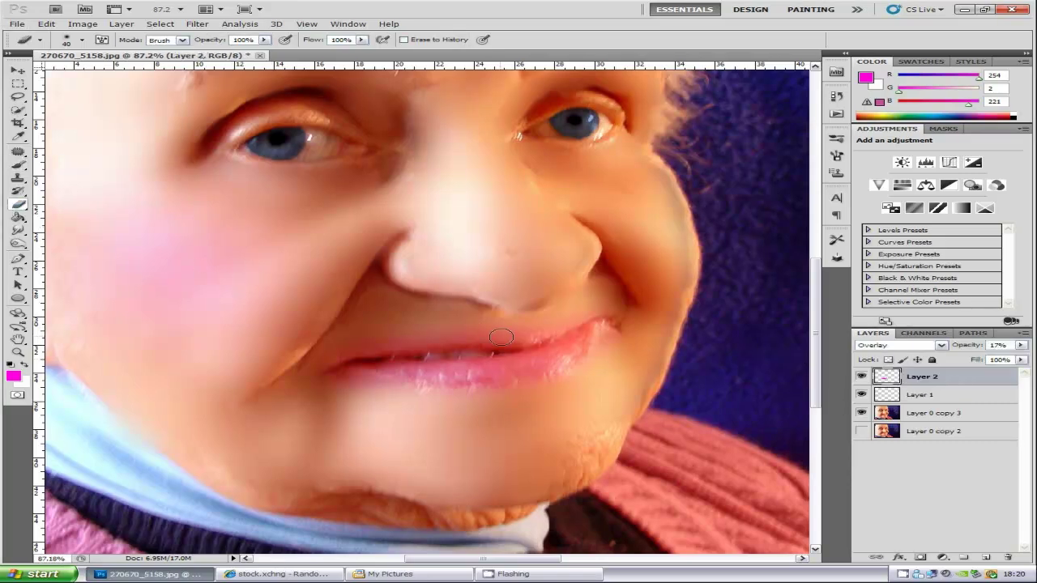
pyautogui.press(']')
pyautogui.moveTo(433, 401); pyautogui.dragTo(621, 375)
pyautogui.scroll(5, 430, 453)
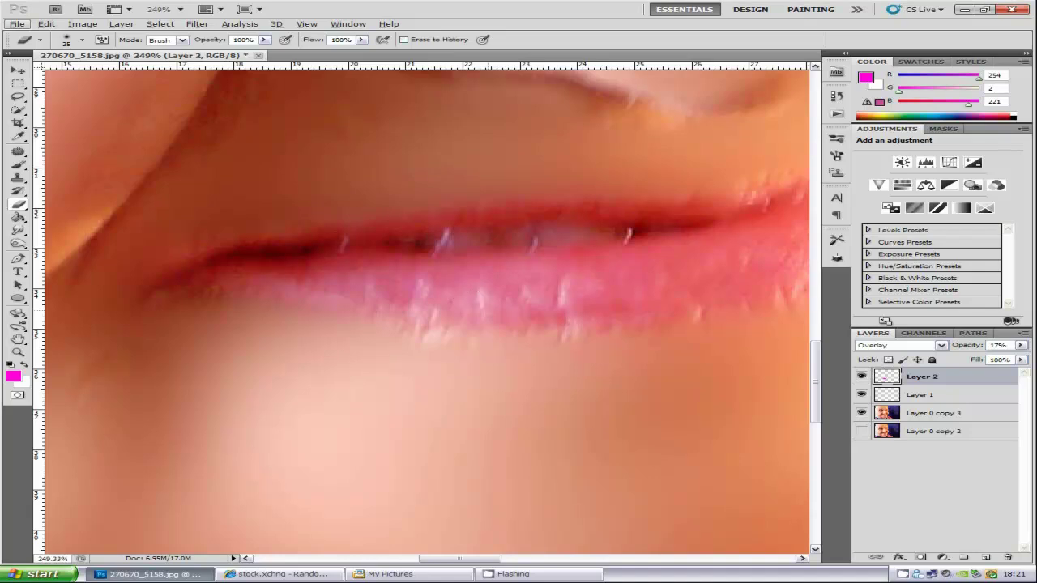
pyautogui.press('[')
pyautogui.press('[')
pyautogui.press('[')
pyautogui.press('[')
pyautogui.moveTo(577, 237)
pyautogui.mouseDown()
pyautogui.moveTo(550, 239)
pyautogui.moveTo(620, 237)
pyautogui.moveTo(319, 253)
pyautogui.mouseUp()
# Step: Lower Layer 2's lipstick opacity to 15%
pyautogui.scroll(-6, 644, 244)
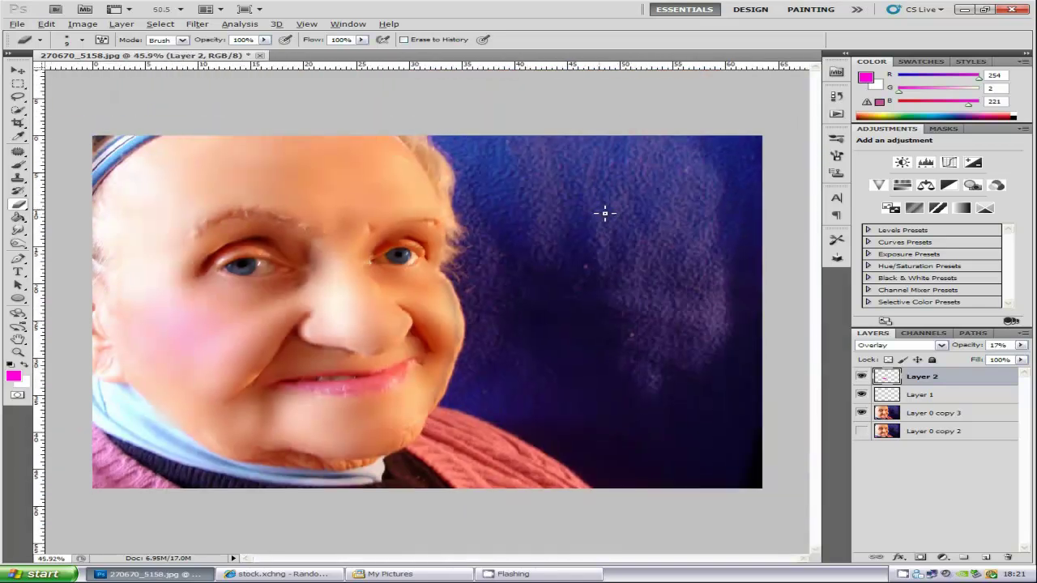
pyautogui.scroll(-1, 526, 214)
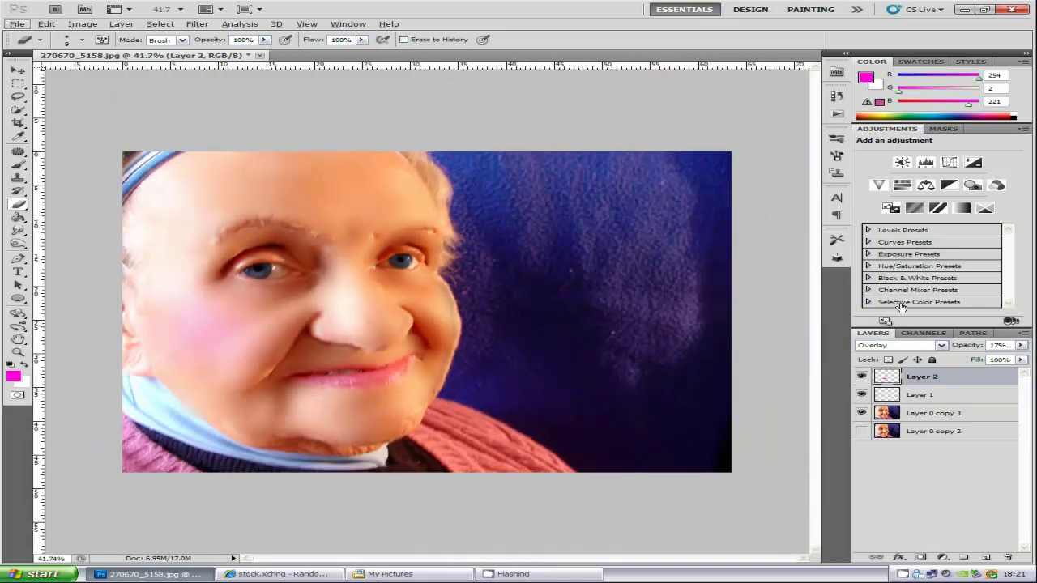
pyautogui.moveTo(1023, 346); pyautogui.dragTo(958, 361)
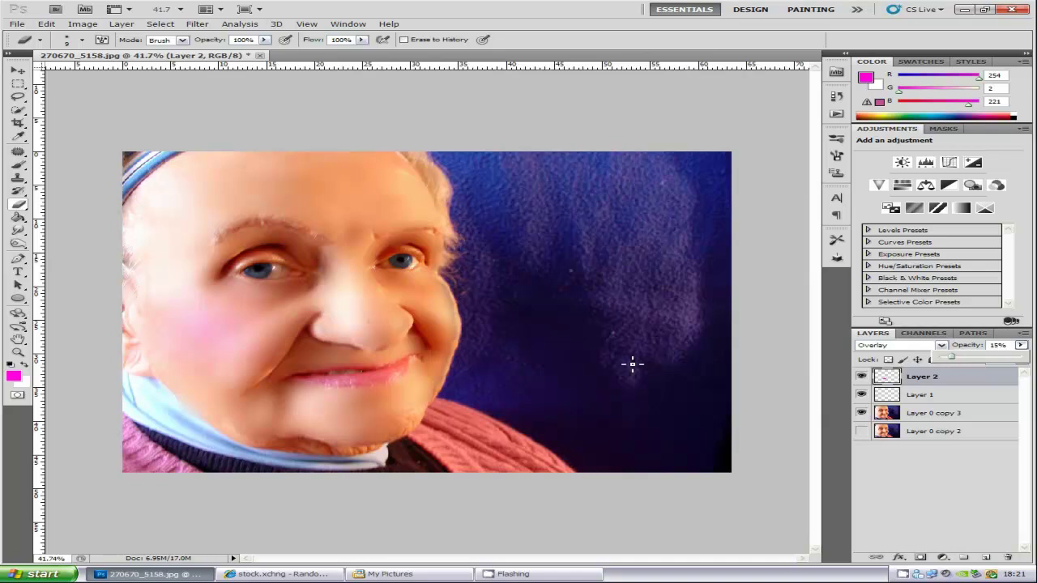
pyautogui.click(946, 470)
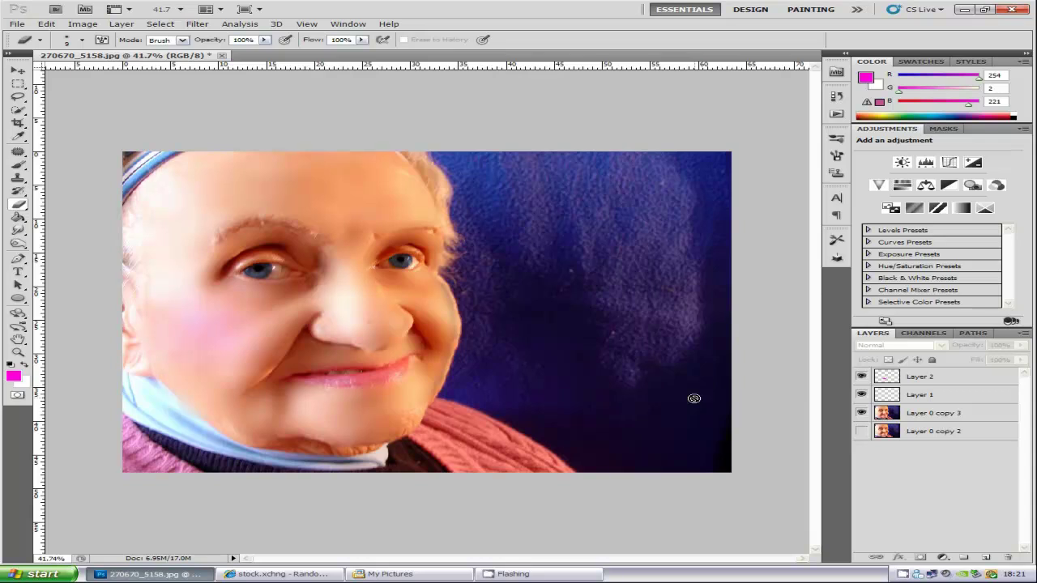
# Step: Merge Layer 2, Layer 1 and Layer 0 copy 3 into a single Layer 2
pyautogui.click(955, 381)
pyautogui.keyDown('ctrl'); pyautogui.click(958, 413); pyautogui.keyUp('ctrl')
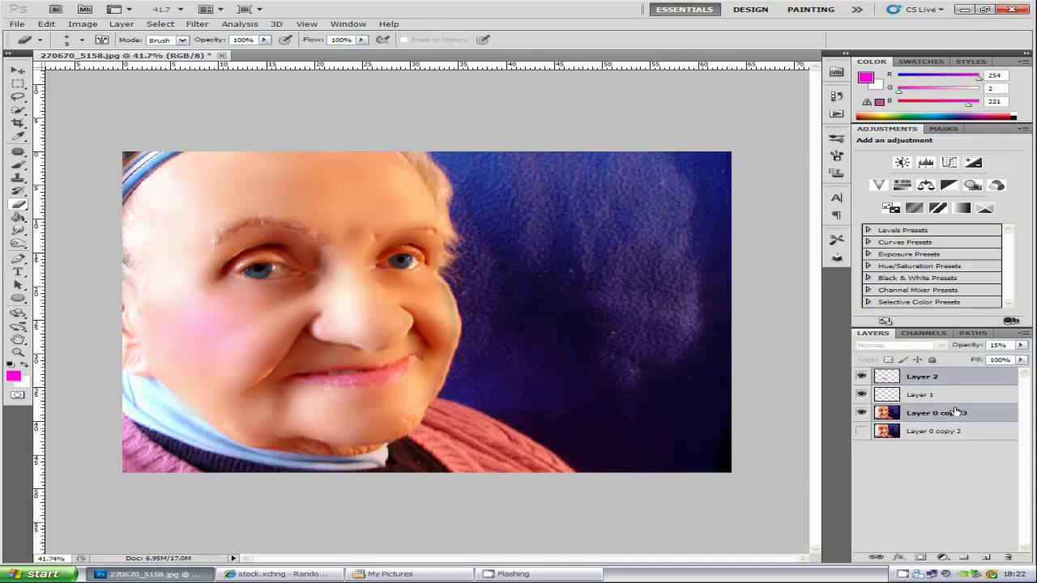
pyautogui.keyDown('ctrl'); pyautogui.click(960, 400); pyautogui.keyUp('ctrl')
pyautogui.rightClick(948, 415)
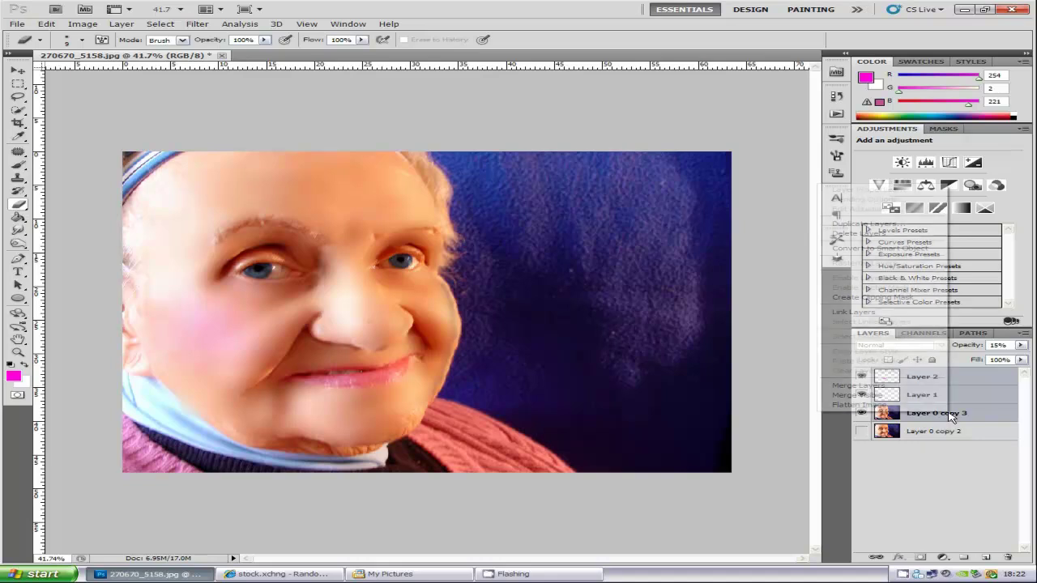
pyautogui.click(859, 386)
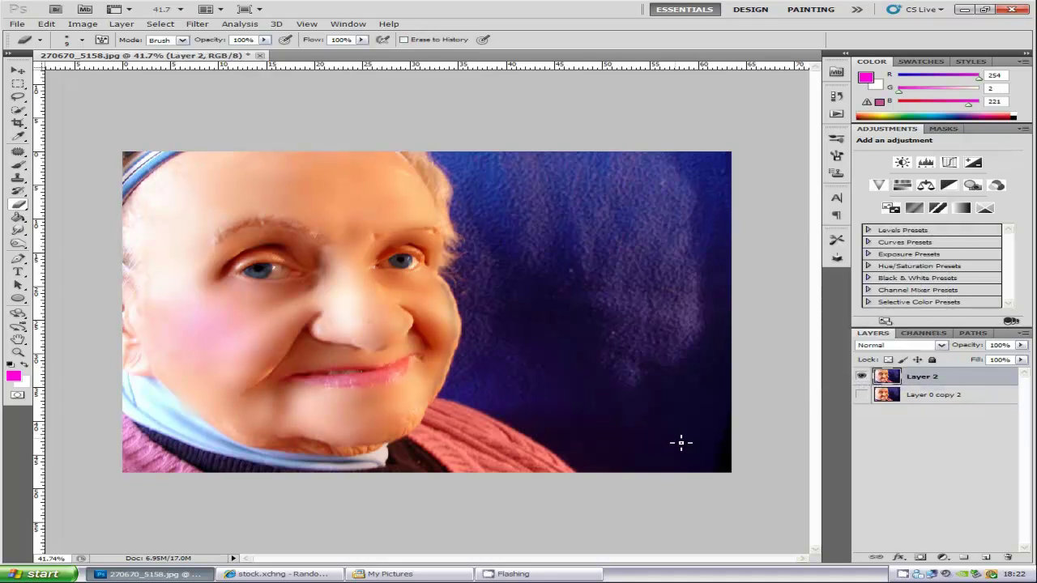
# Step: Select the pink sweater on both sides with the Quick Selection tool
pyautogui.click(18, 111)
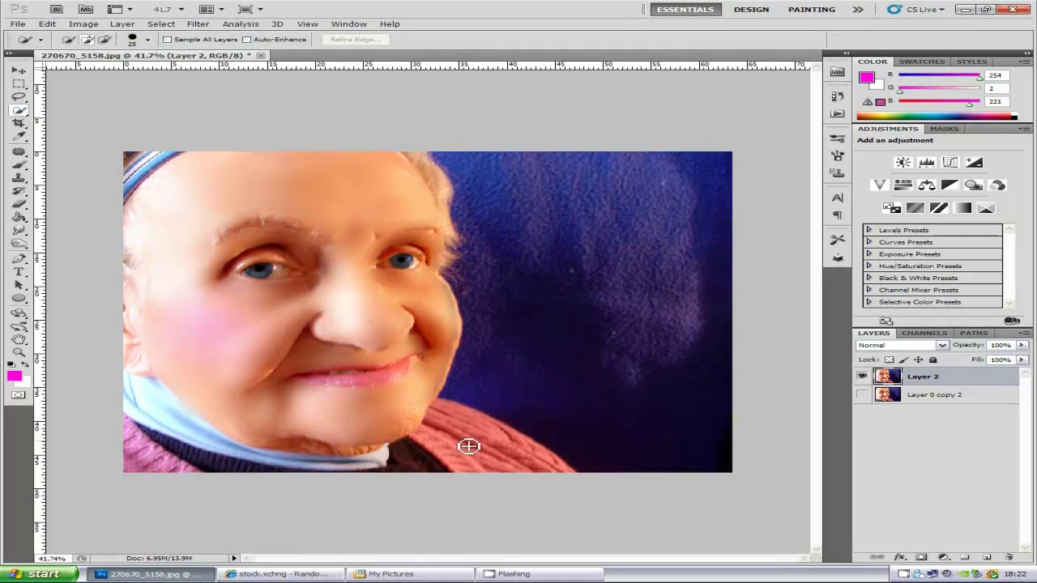
pyautogui.moveTo(462, 397)
pyautogui.mouseDown()
pyautogui.moveTo(479, 438)
pyautogui.moveTo(519, 472)
pyautogui.moveTo(479, 437)
pyautogui.moveTo(531, 454)
pyautogui.moveTo(452, 415)
pyautogui.mouseUp()
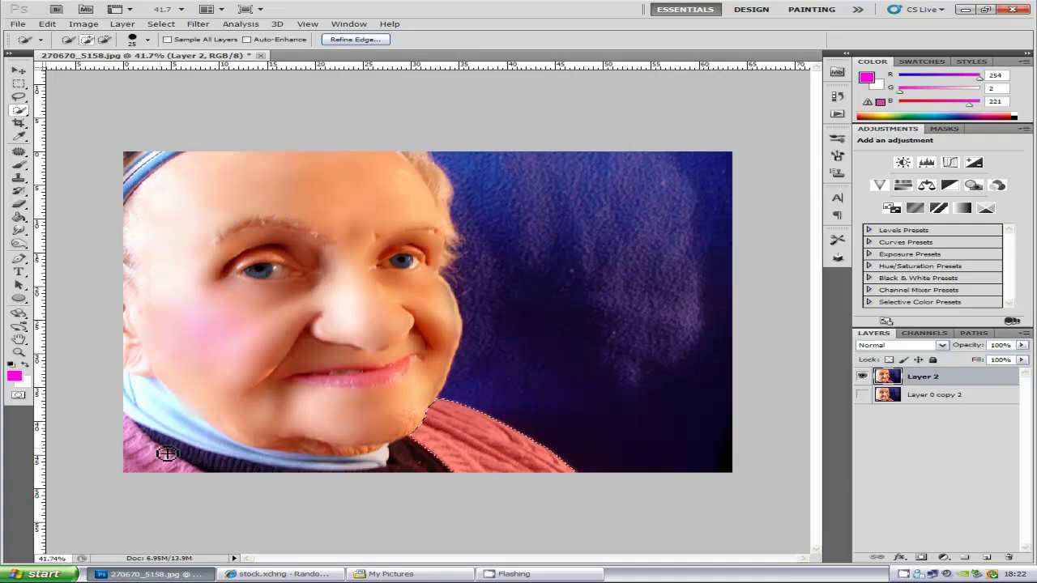
pyautogui.moveTo(166, 453)
pyautogui.mouseDown()
pyautogui.moveTo(151, 463)
pyautogui.moveTo(174, 484)
pyautogui.moveTo(189, 478)
pyautogui.mouseUp()
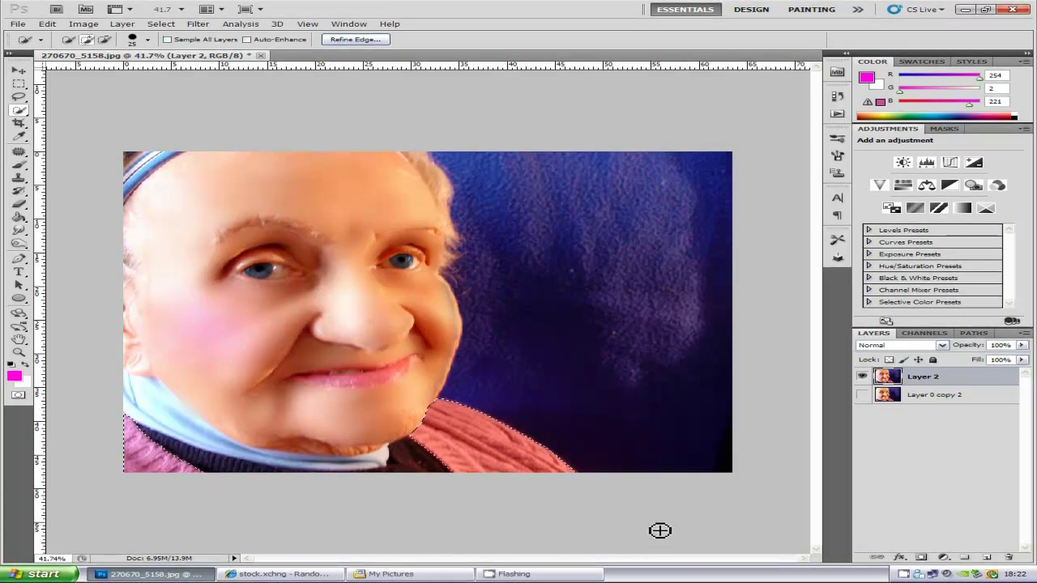
# Step: Colorize the sweater with Hue/Saturation: Hue 360, Saturation 49, Lightness -35
pyautogui.hotkey('ctrl', 'u')
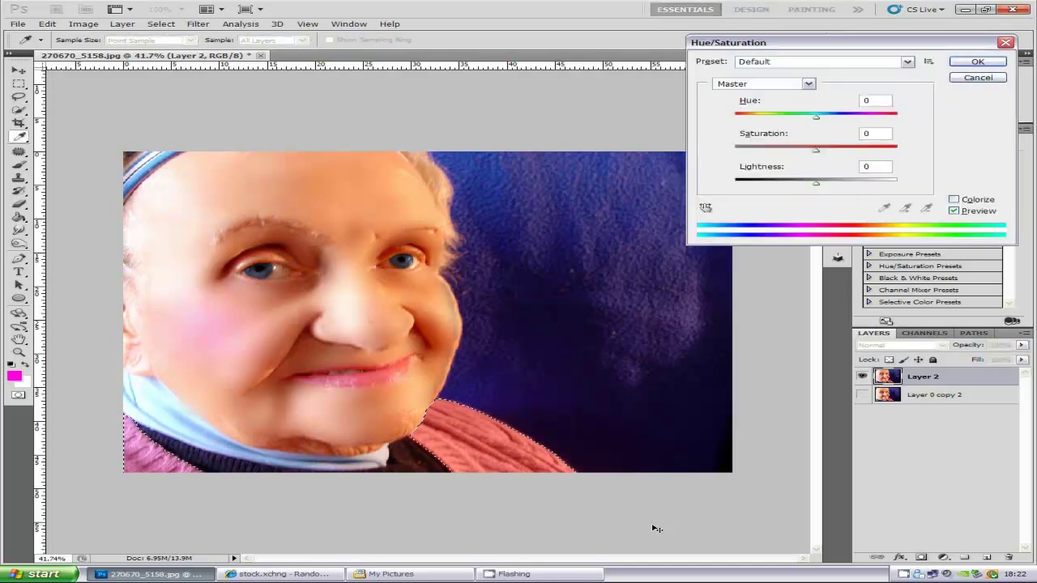
pyautogui.click(953, 200)
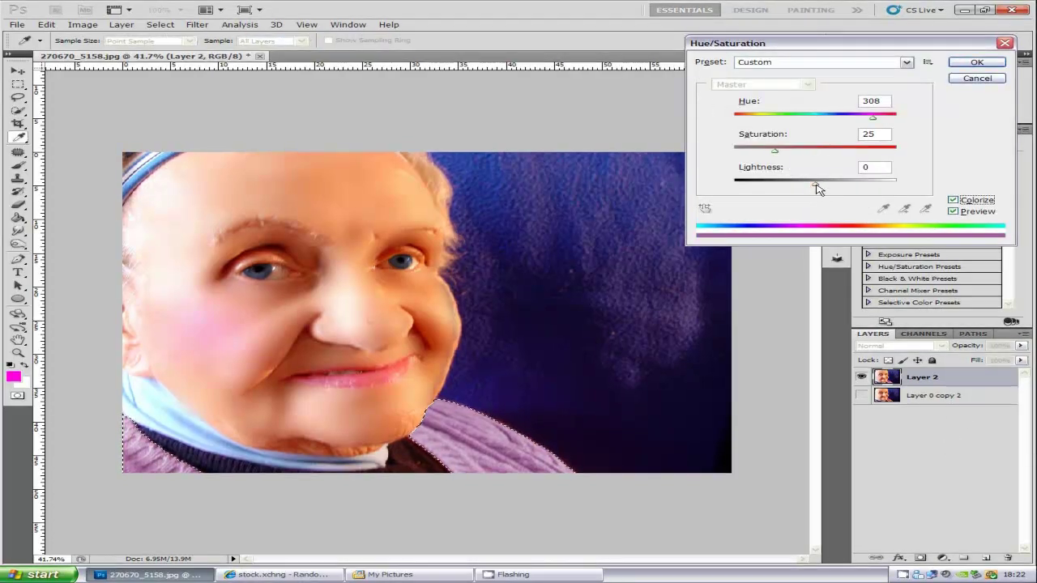
pyautogui.moveTo(815, 184); pyautogui.dragTo(788, 185)
pyautogui.moveTo(873, 118); pyautogui.dragTo(904, 136)
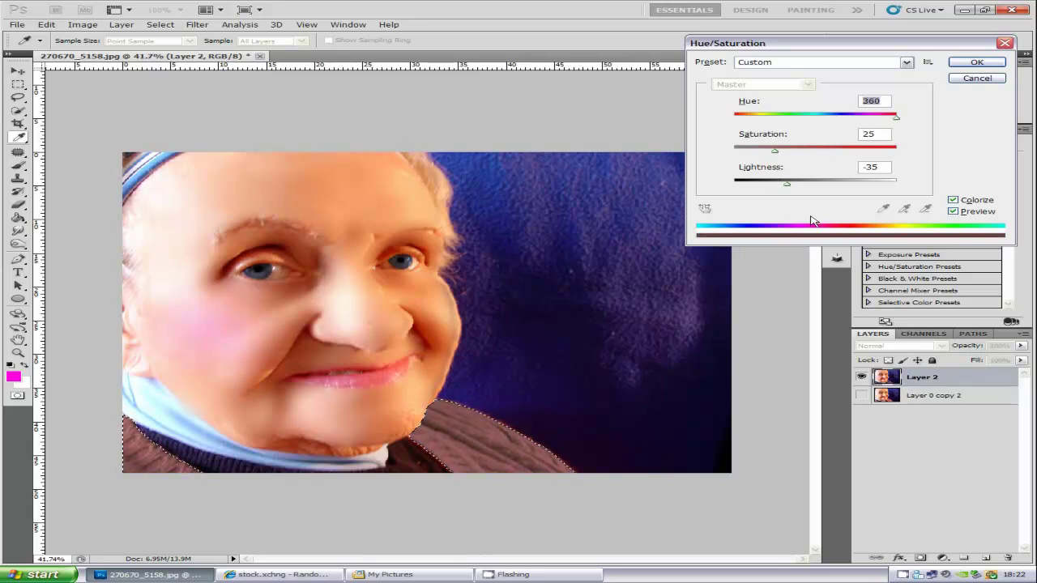
pyautogui.moveTo(776, 150); pyautogui.dragTo(815, 157)
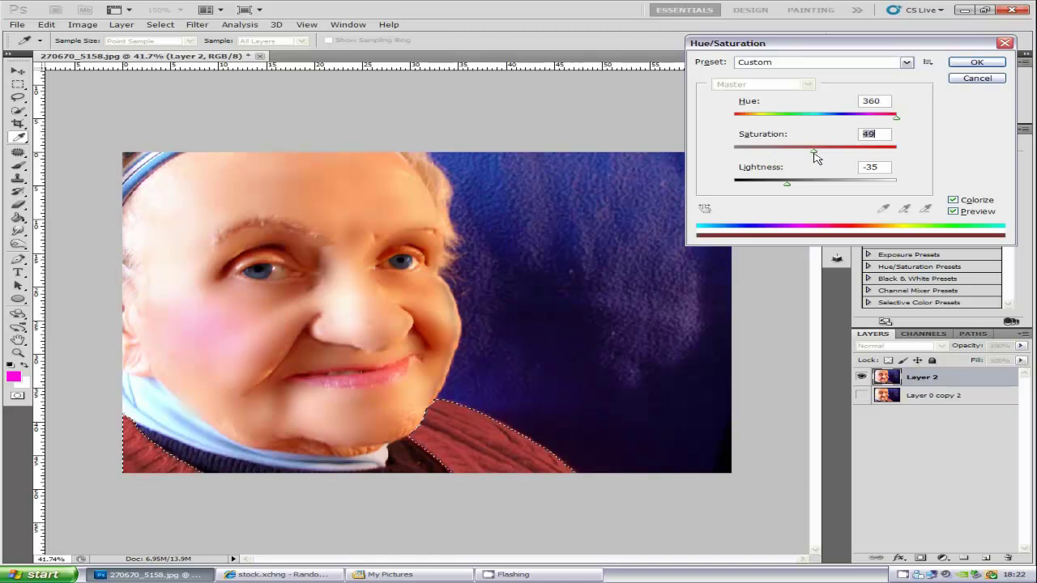
pyautogui.click(987, 65)
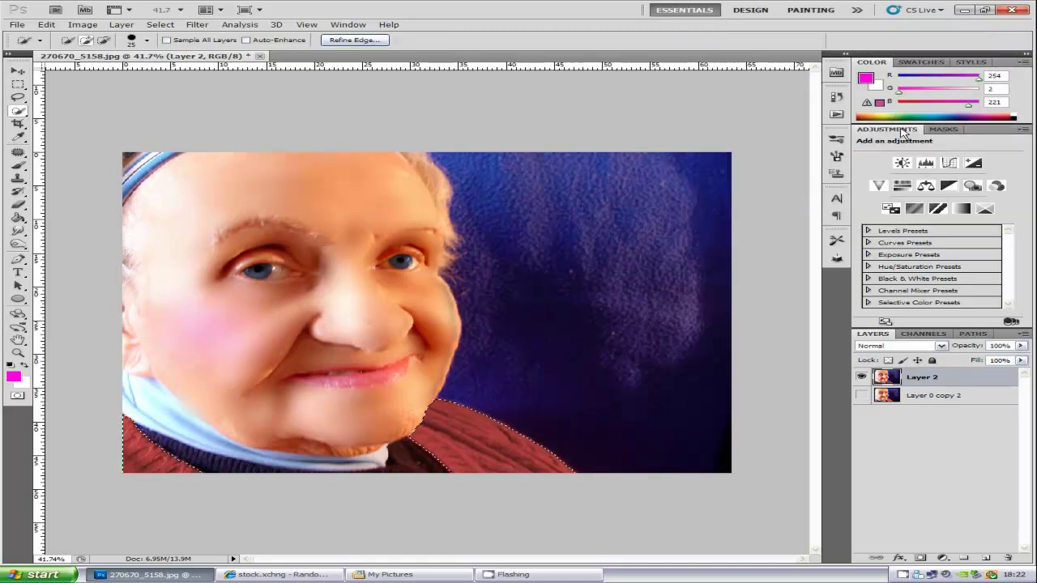
# Step: Deselect the now brick-red sweater with Ctrl+D
pyautogui.hotkey('ctrl', 'd')
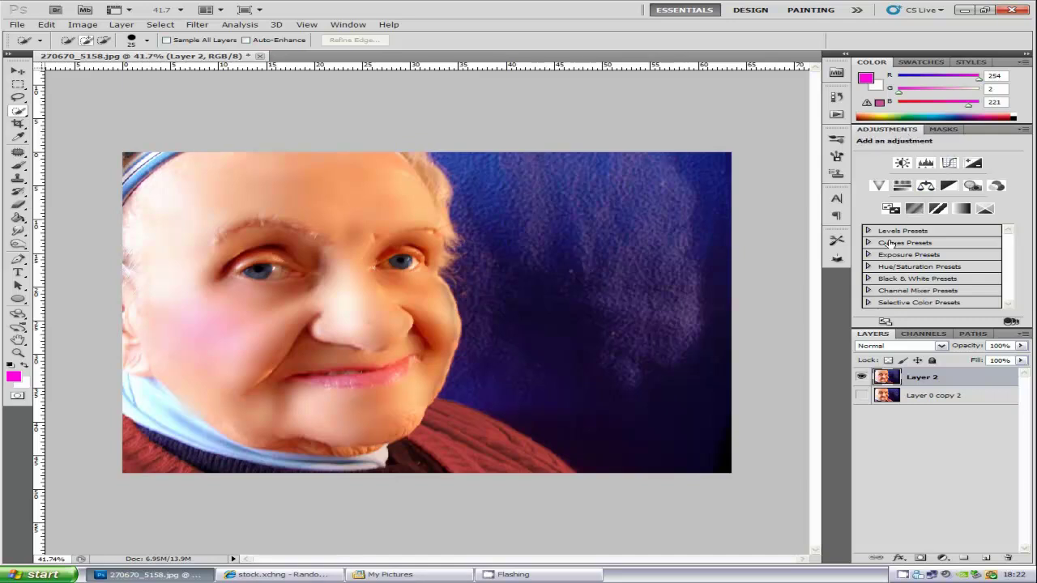